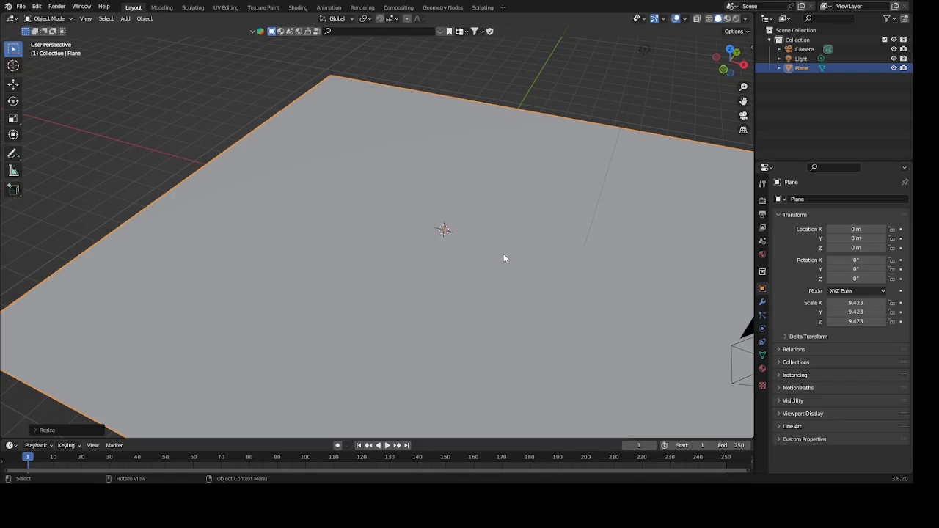
Step: Search the 3D model asset library for "tree"
{"action": "scroll", "coordinate": [504, 257], "scroll_direction": "down", "scroll_amount": 5}
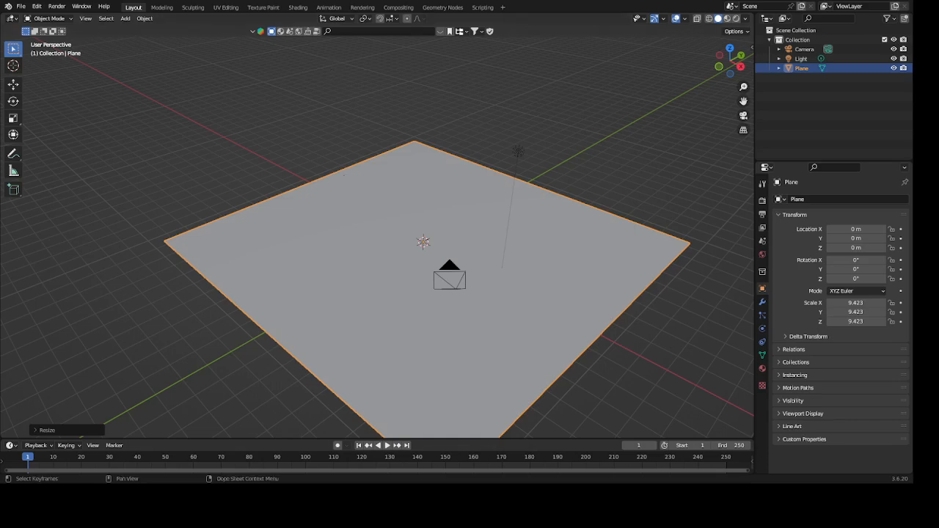
{"action": "scroll", "coordinate": [441, 219], "scroll_direction": "down", "scroll_amount": 2}
{"action": "middle_click_drag", "start_coordinate": [440, 219], "coordinate": [417, 239]}
{"action": "scroll", "coordinate": [370, 251], "scroll_direction": "up", "scroll_amount": 4}
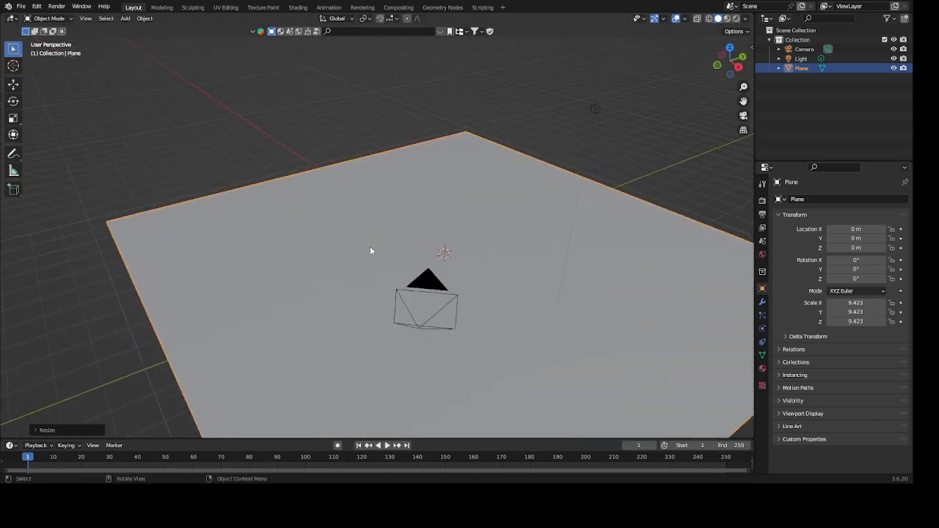
{"action": "left_click", "coordinate": [342, 32]}
{"action": "type", "text": "tree"}
{"action": "key", "text": "Return"}
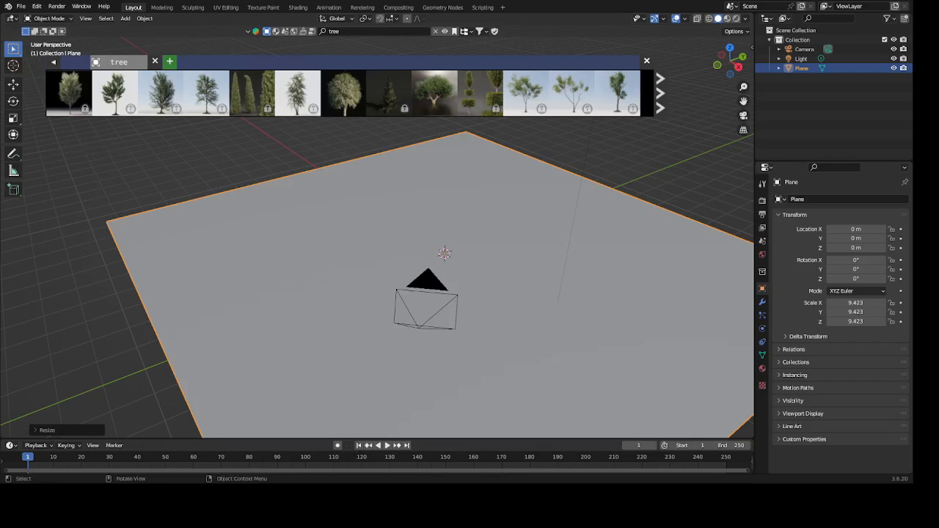
Step: Find the unlocked green leafy model named Tree in the results and place it at the plane's centre
{"action": "left_click", "coordinate": [658, 84]}
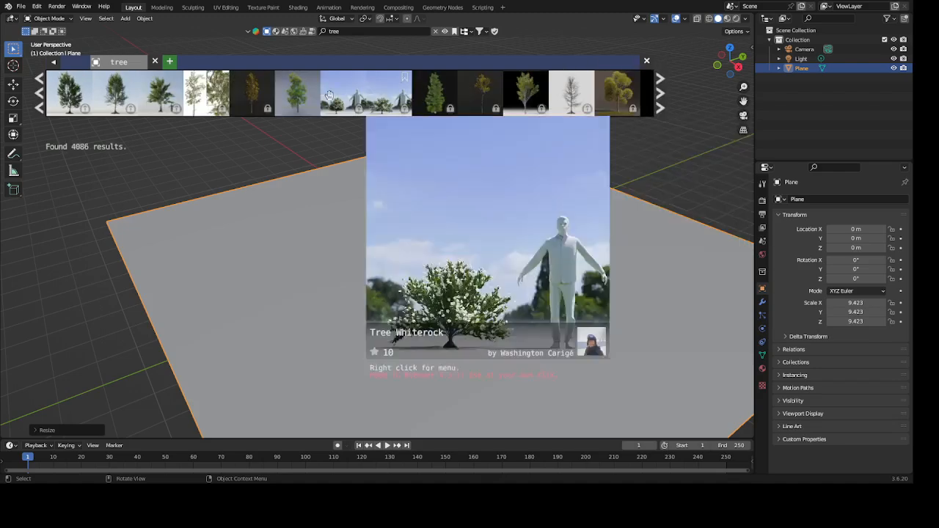
{"action": "mouse_move", "coordinate": [291, 99]}
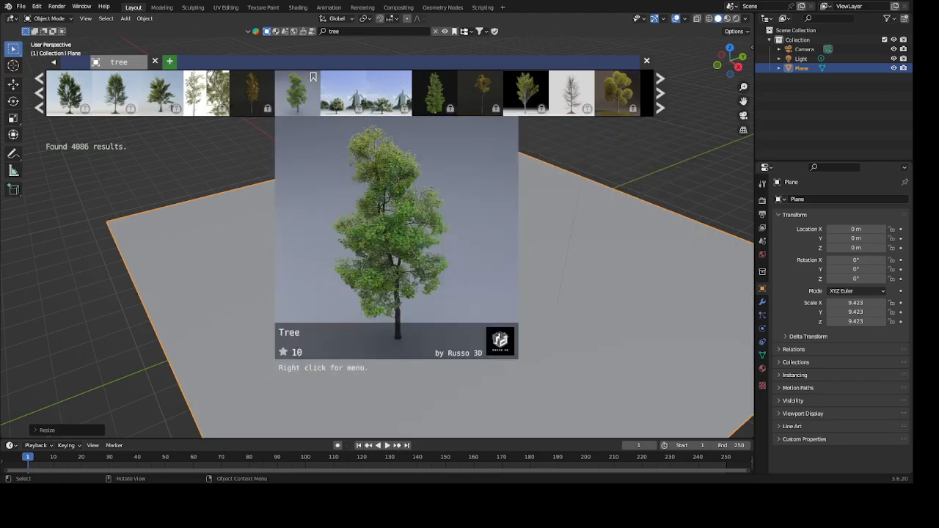
{"action": "left_click_drag", "start_coordinate": [297, 93], "coordinate": [444, 253]}
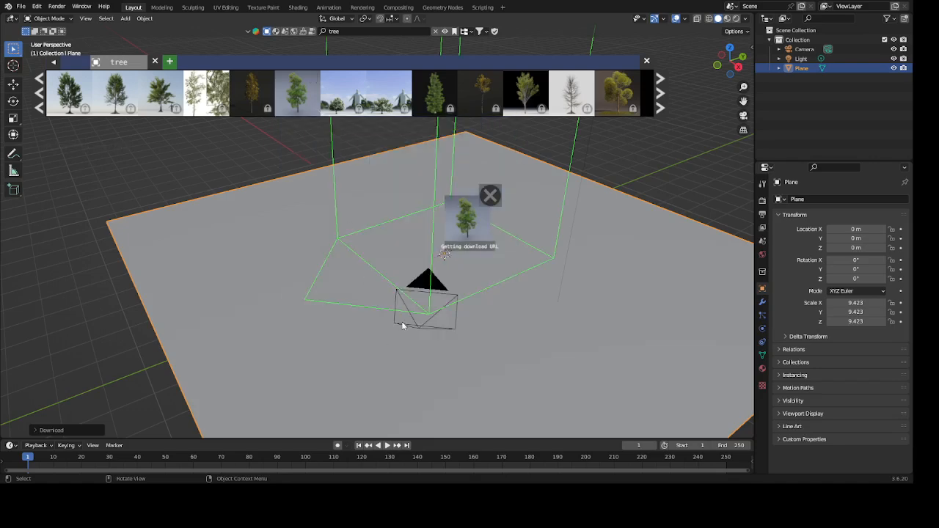
{"action": "scroll", "coordinate": [405, 324], "scroll_direction": "down", "scroll_amount": 4}
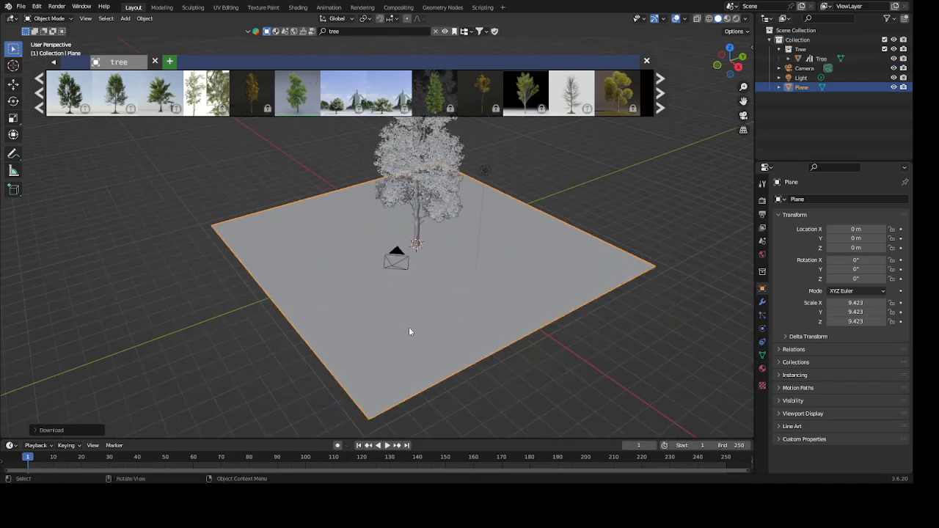
Step: Scale the ground plane up uniformly to about 20
{"action": "scroll", "coordinate": [409, 326], "scroll_direction": "down", "scroll_amount": 3}
{"action": "key", "text": "s"}
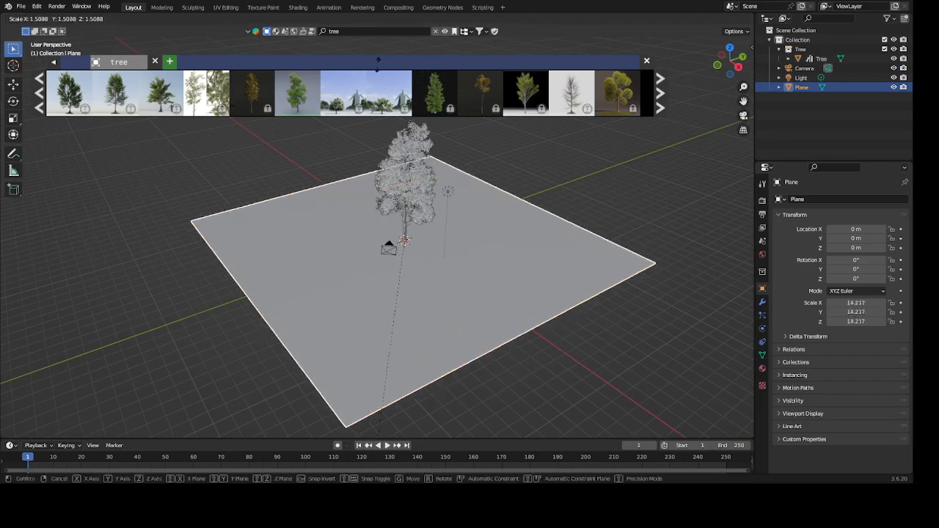
{"action": "left_click", "coordinate": [327, 112]}
Step: Search the asset library for "grass" and add the Grass Generic Small model to the scene
{"action": "left_click", "coordinate": [347, 31]}
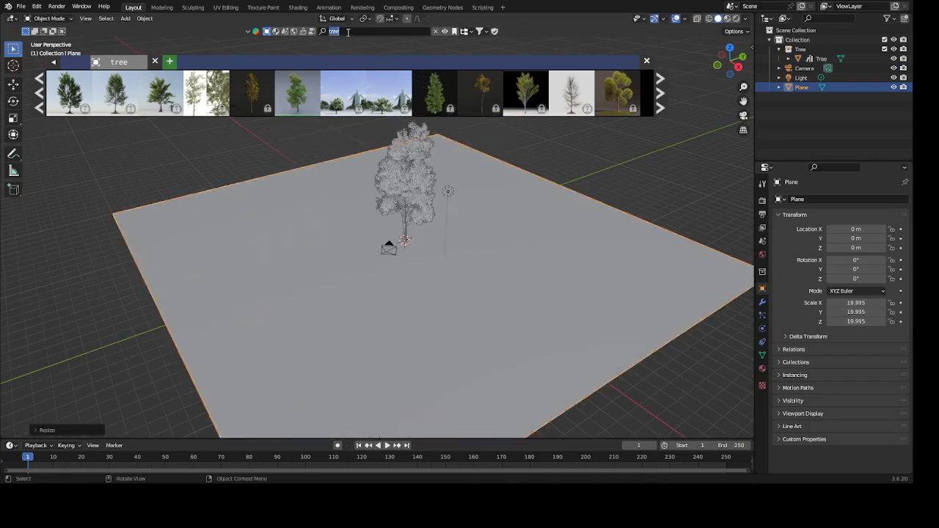
{"action": "key", "text": "Return"}
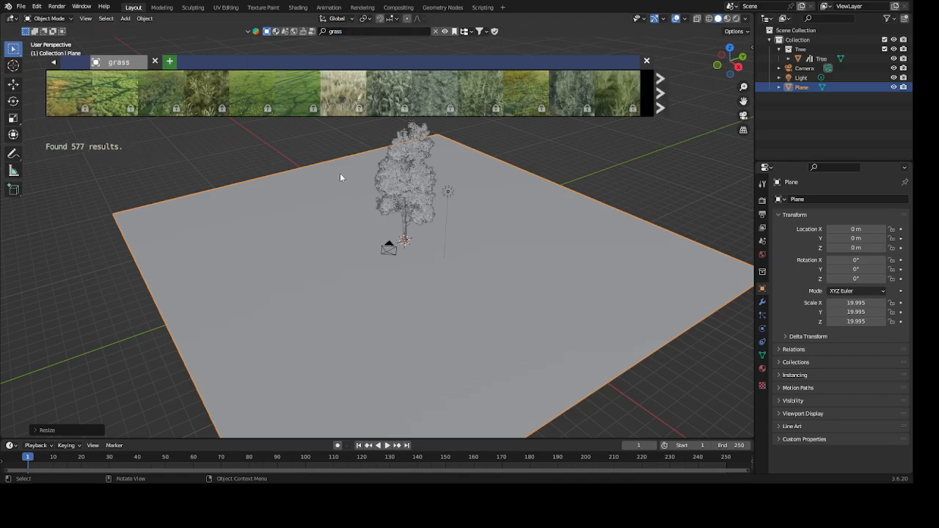
{"action": "mouse_move", "coordinate": [291, 102]}
{"action": "left_click", "coordinate": [664, 82]}
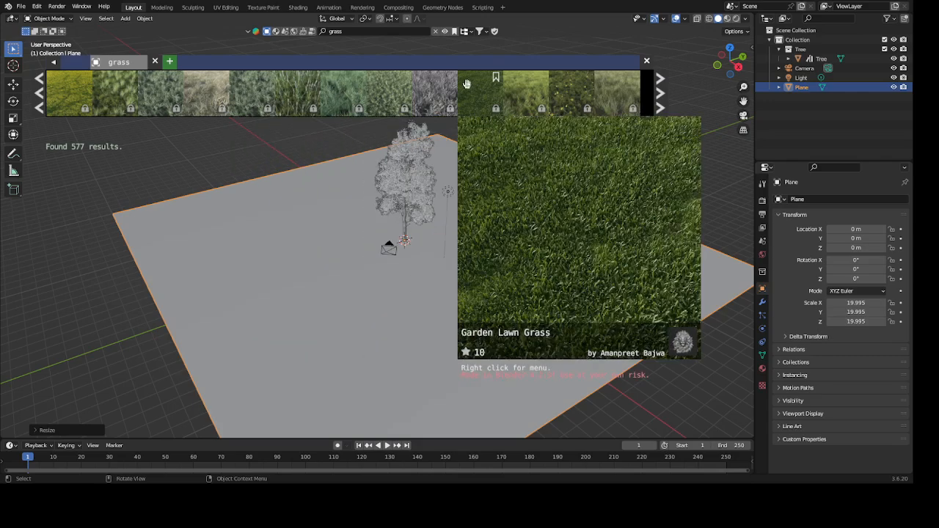
{"action": "left_click", "coordinate": [660, 77]}
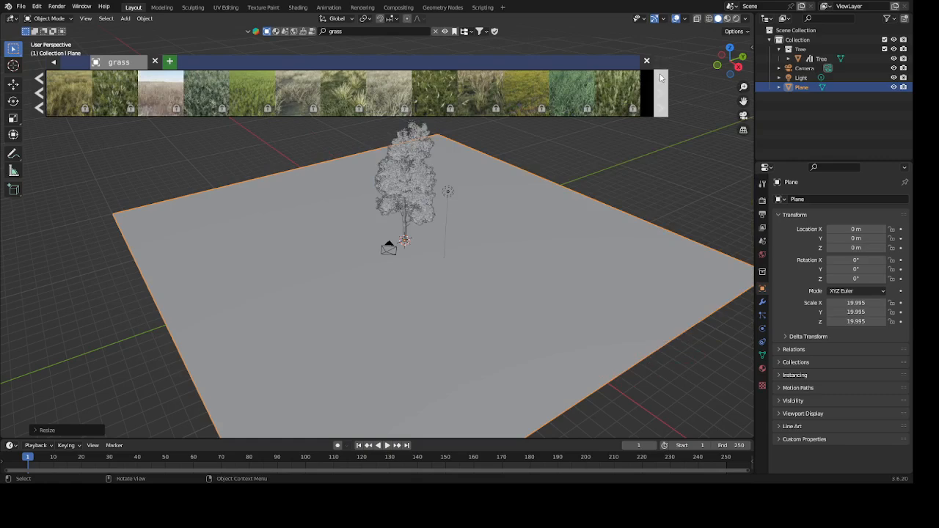
{"action": "left_click", "coordinate": [661, 77]}
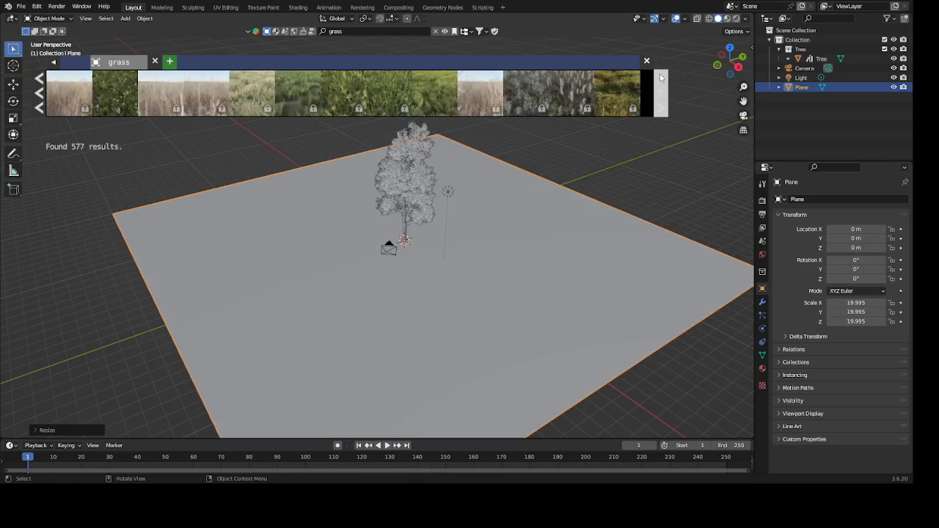
{"action": "left_click", "coordinate": [429, 108]}
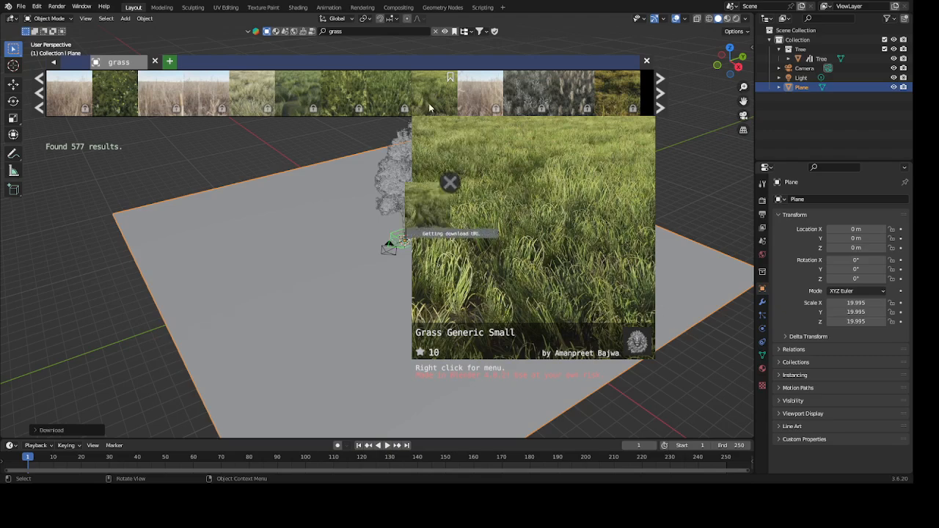
Step: Scale the grass patch up uniformly to about 1.76
{"action": "scroll", "coordinate": [415, 259], "scroll_direction": "up", "scroll_amount": 5}
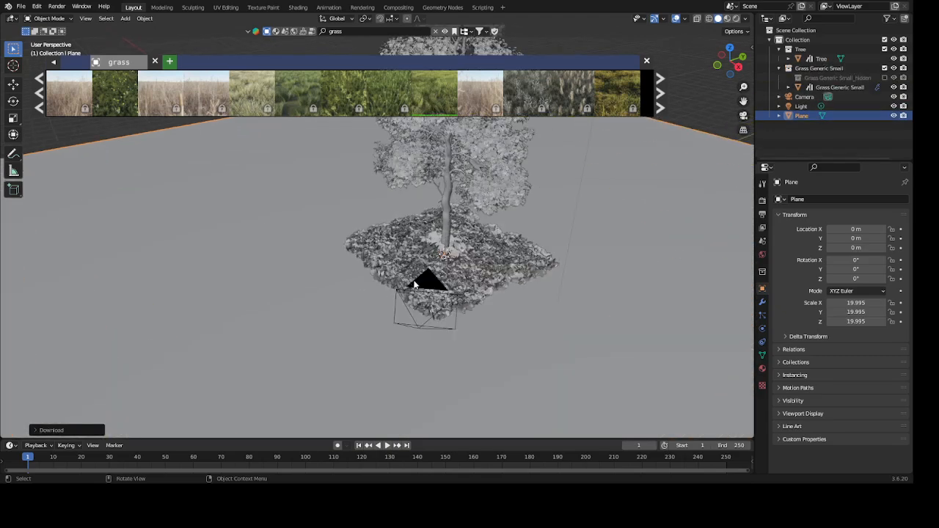
{"action": "scroll", "coordinate": [415, 283], "scroll_direction": "up", "scroll_amount": 6}
{"action": "middle_click_drag", "start_coordinate": [452, 254], "coordinate": [412, 244], "text": "shift"}
{"action": "scroll", "coordinate": [444, 220], "scroll_direction": "down", "scroll_amount": 5}
{"action": "scroll", "coordinate": [444, 220], "scroll_direction": "down", "scroll_amount": 3}
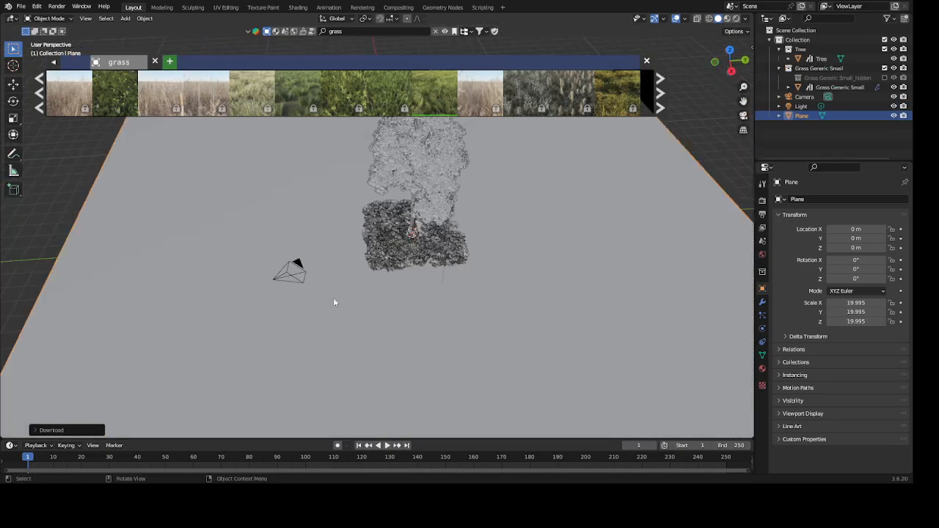
{"action": "left_click", "coordinate": [389, 256]}
{"action": "key", "text": "s"}
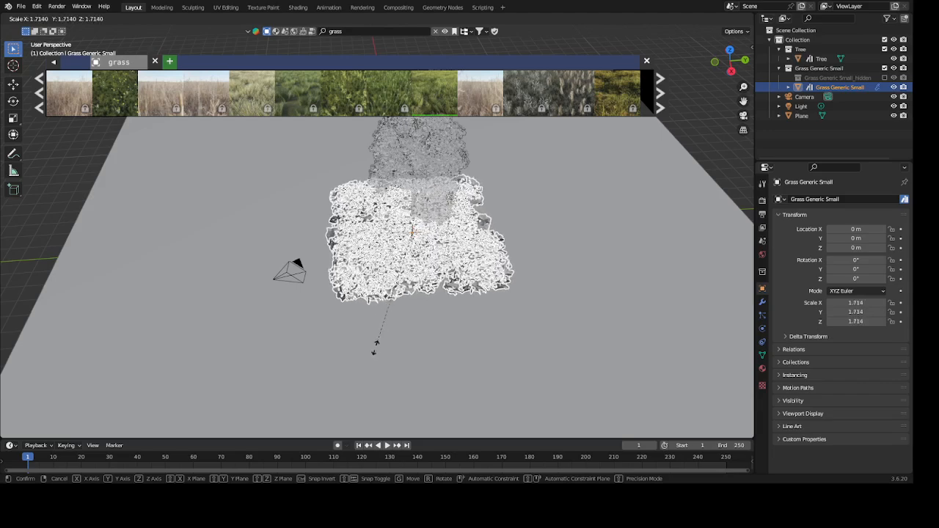
{"action": "left_click", "coordinate": [375, 348]}
Step: Scale the grass patch down uniformly to about 0.889
{"action": "scroll", "coordinate": [404, 283], "scroll_direction": "up", "scroll_amount": 2}
{"action": "middle_click_drag", "start_coordinate": [404, 283], "coordinate": [415, 208]}
{"action": "scroll", "coordinate": [449, 220], "scroll_direction": "down", "scroll_amount": 3}
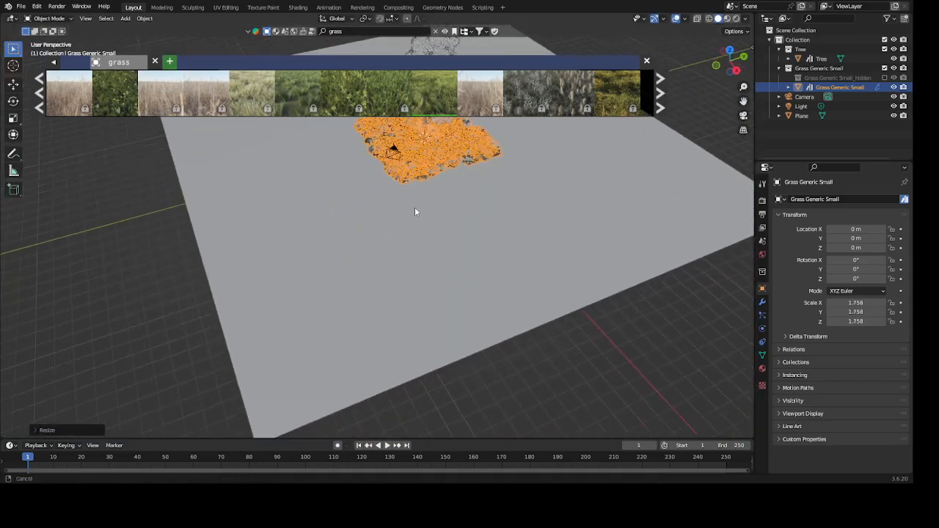
{"action": "scroll", "coordinate": [414, 208], "scroll_direction": "down", "scroll_amount": 2}
{"action": "scroll", "coordinate": [396, 252], "scroll_direction": "down", "scroll_amount": 4}
{"action": "scroll", "coordinate": [335, 274], "scroll_direction": "up", "scroll_amount": 1}
{"action": "key", "text": "s"}
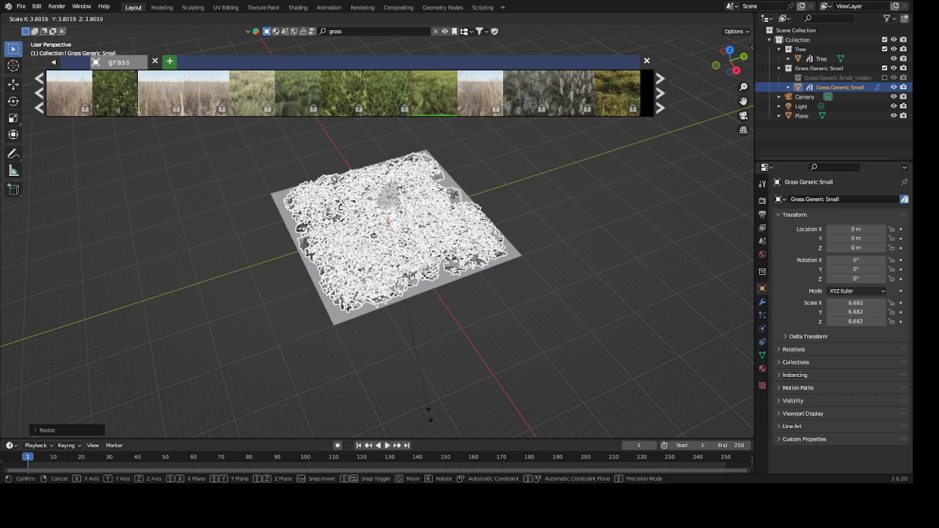
{"action": "left_click", "coordinate": [398, 242]}
Step: Duplicate the grass patch along negative X and repeat the duplication three times, forming a row of five ending at about -18.67 m
{"action": "scroll", "coordinate": [406, 247], "scroll_direction": "up", "scroll_amount": 6}
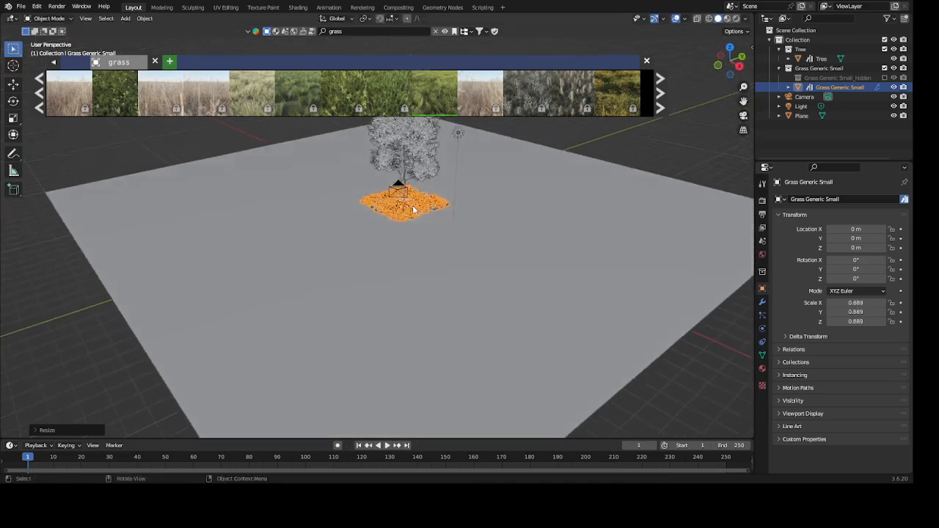
{"action": "scroll", "coordinate": [413, 240], "scroll_direction": "up", "scroll_amount": 2}
{"action": "scroll", "coordinate": [413, 241], "scroll_direction": "down", "scroll_amount": 3}
{"action": "middle_click_drag", "start_coordinate": [413, 245], "coordinate": [482, 267]}
{"action": "scroll", "coordinate": [417, 277], "scroll_direction": "down", "scroll_amount": 5}
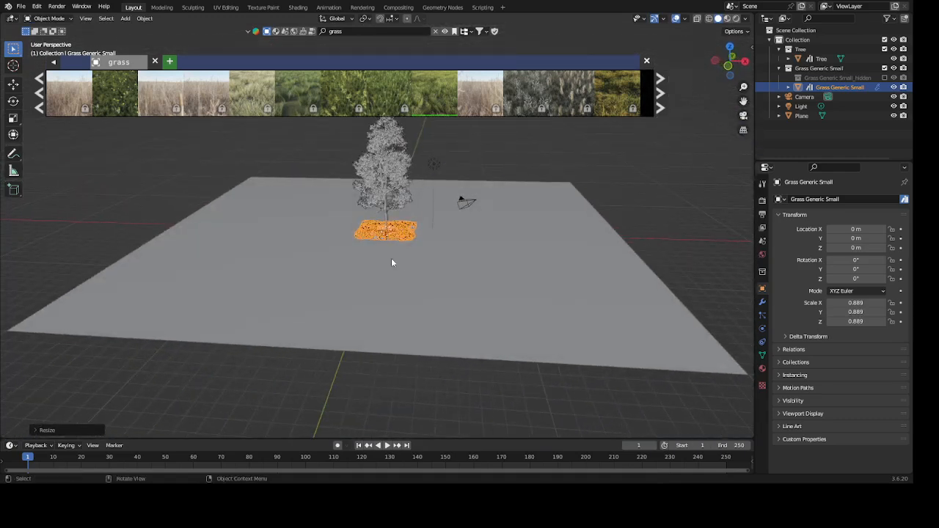
{"action": "key", "text": "shift+d"}
{"action": "key", "text": "x"}
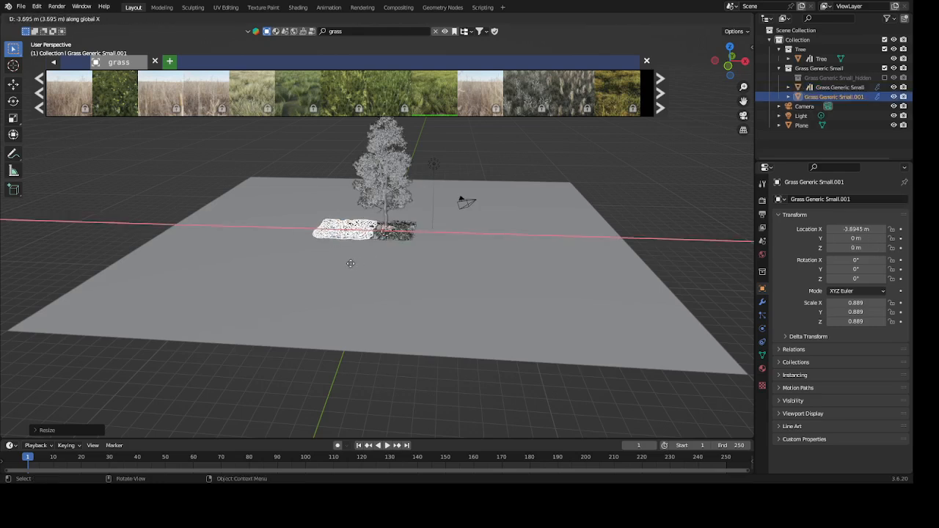
{"action": "left_click", "coordinate": [336, 259]}
{"action": "key", "text": "shift+r"}
{"action": "key", "text": "shift+r"}
{"action": "key", "text": "shift+r"}
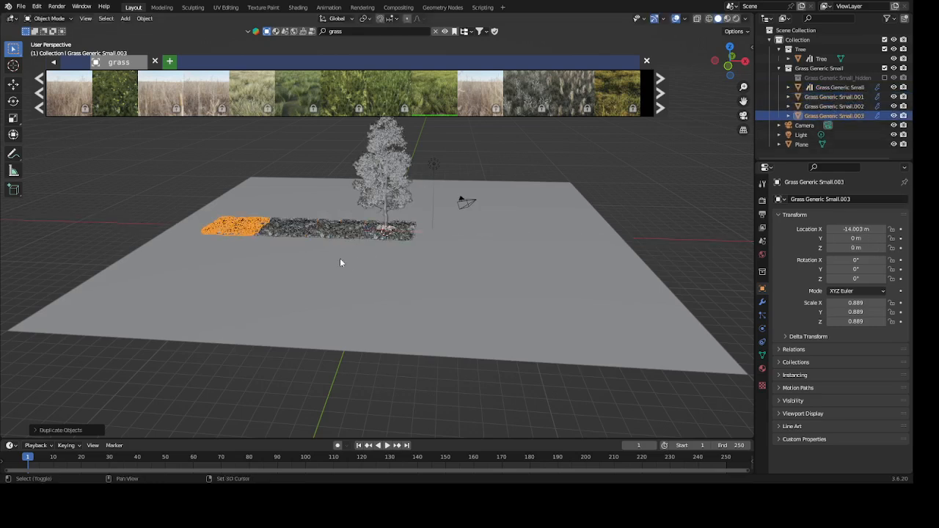
Step: Duplicate all five grass patches about 23.1 m along positive X to extend the row across the plane
{"action": "left_click", "coordinate": [230, 230]}
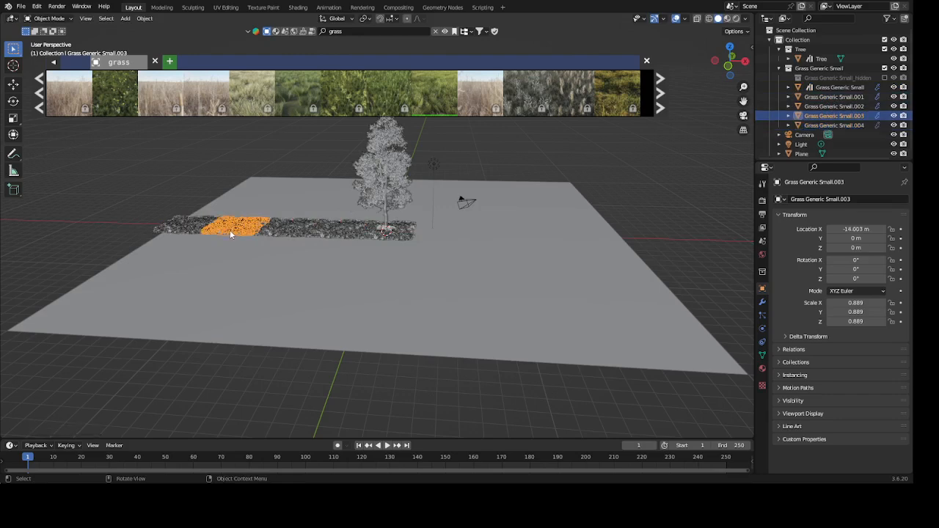
{"action": "left_click", "coordinate": [230, 230], "text": "shift"}
{"action": "left_click", "coordinate": [293, 231], "text": "shift"}
{"action": "left_click", "coordinate": [338, 230], "text": "shift"}
{"action": "left_click", "coordinate": [402, 239], "text": "shift"}
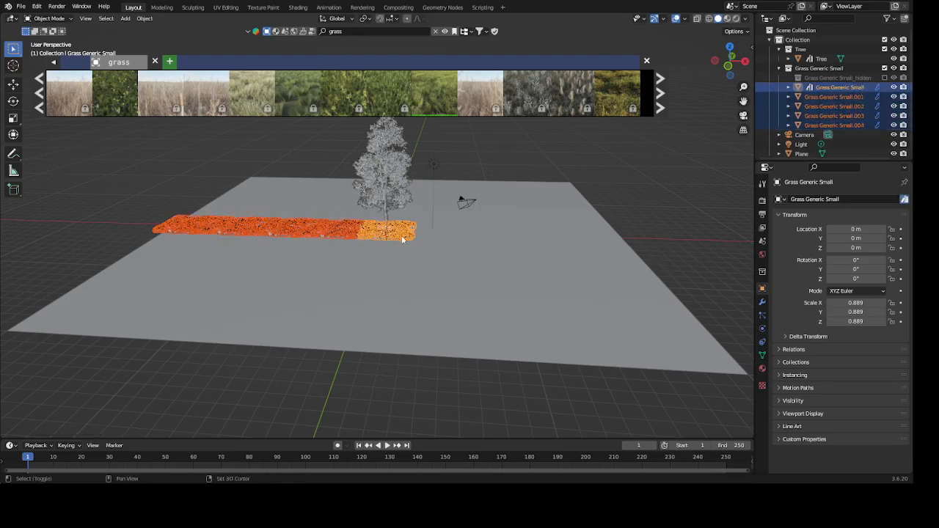
{"action": "key", "text": "shift+d"}
{"action": "key", "text": "x"}
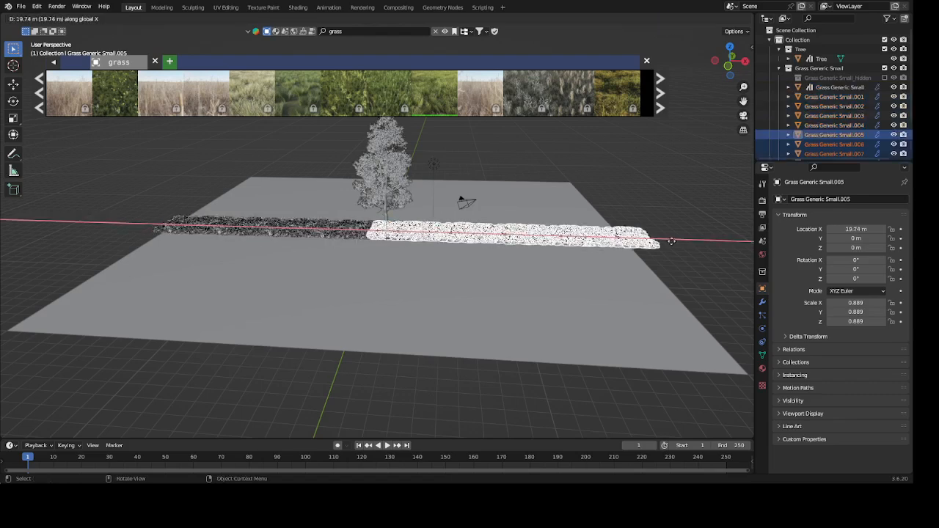
{"action": "left_click", "coordinate": [660, 249]}
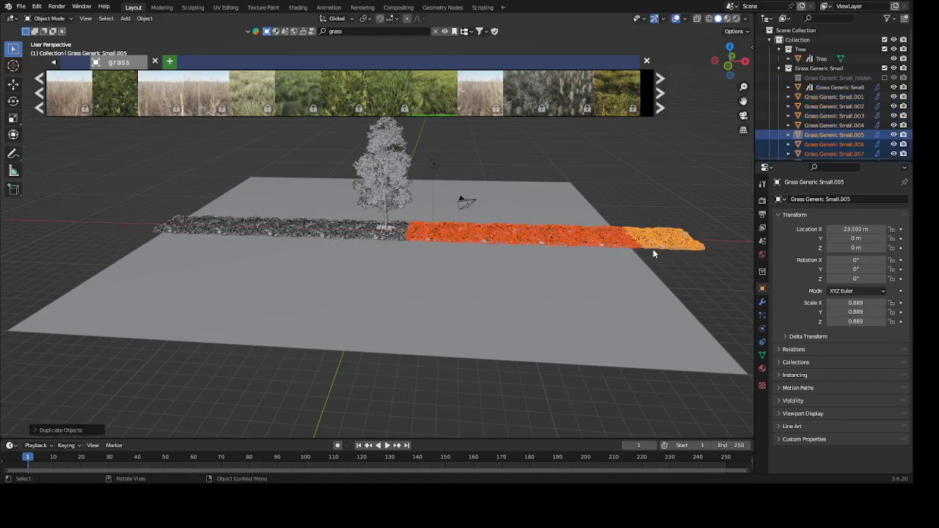
Step: Select all ten grass patches and duplicate the whole row about 3.89 m along positive Y, beside the original row
{"action": "left_click", "coordinate": [208, 228], "text": "shift"}
{"action": "left_click", "coordinate": [242, 228], "text": "shift"}
{"action": "left_click", "coordinate": [220, 228], "text": "shift"}
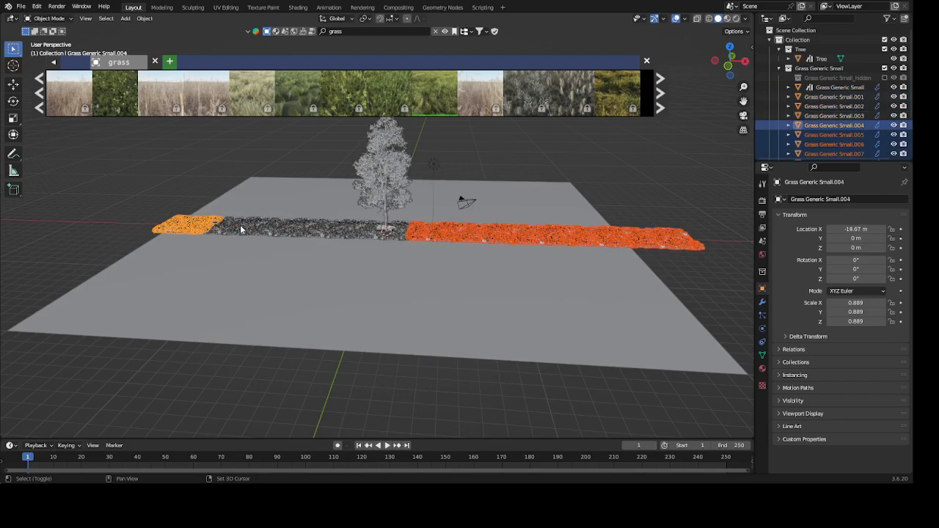
{"action": "left_click", "coordinate": [292, 229], "text": "shift"}
{"action": "left_click", "coordinate": [336, 231], "text": "shift"}
{"action": "left_click", "coordinate": [362, 233], "text": "shift"}
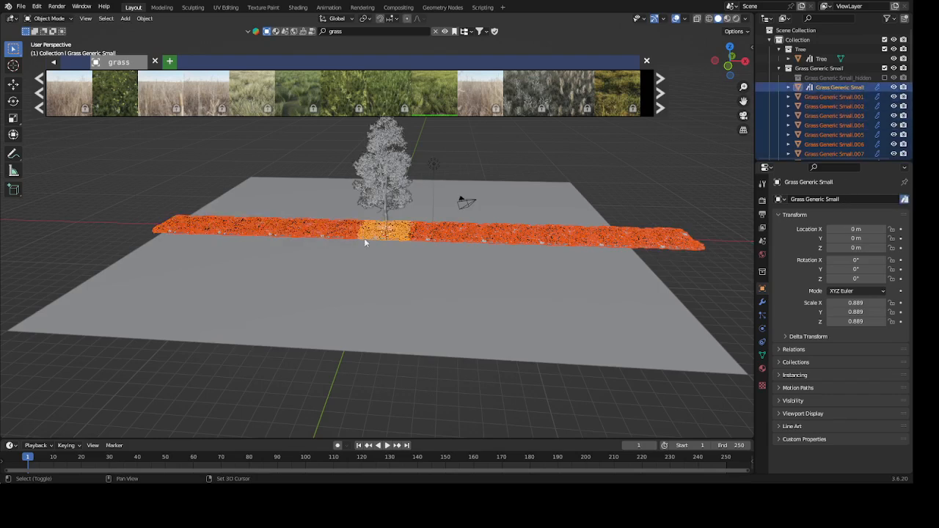
{"action": "middle_click_drag", "start_coordinate": [322, 253], "coordinate": [394, 288]}
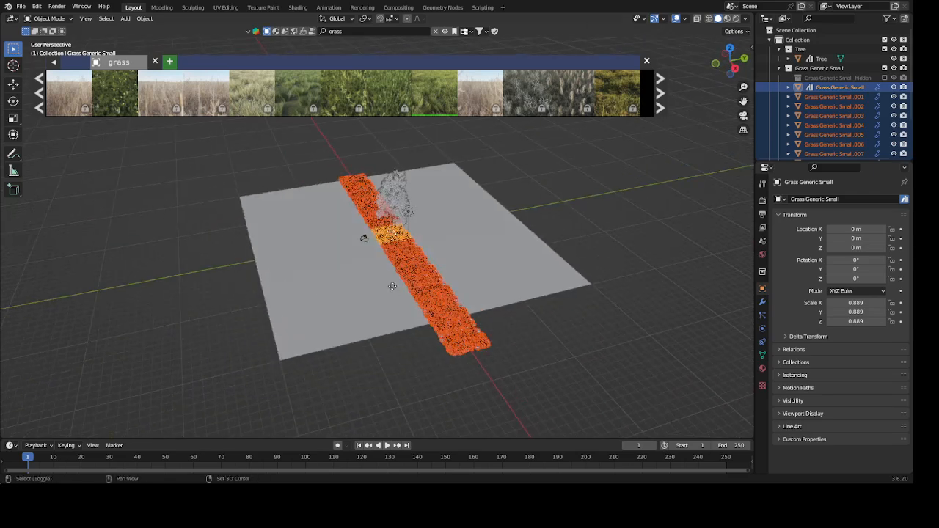
{"action": "key", "text": "shift+d"}
{"action": "key", "text": "y"}
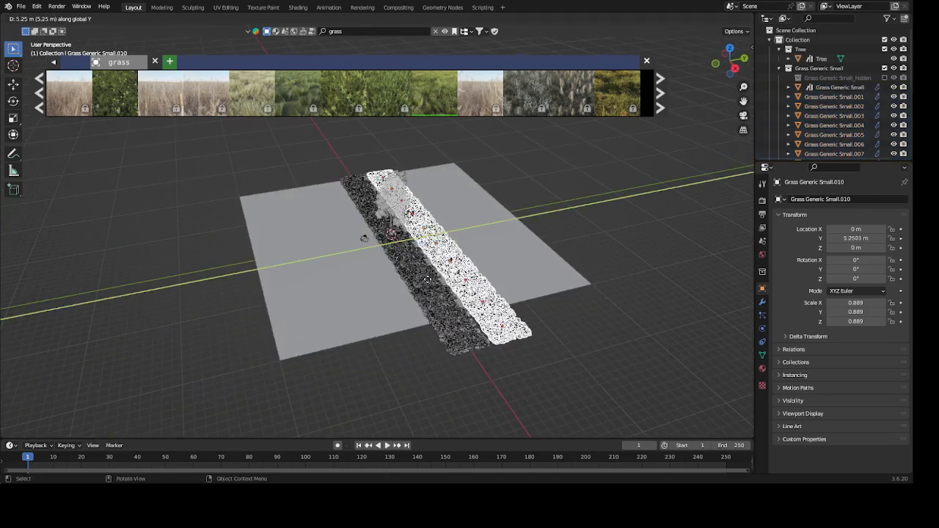
{"action": "left_click", "coordinate": [373, 244]}
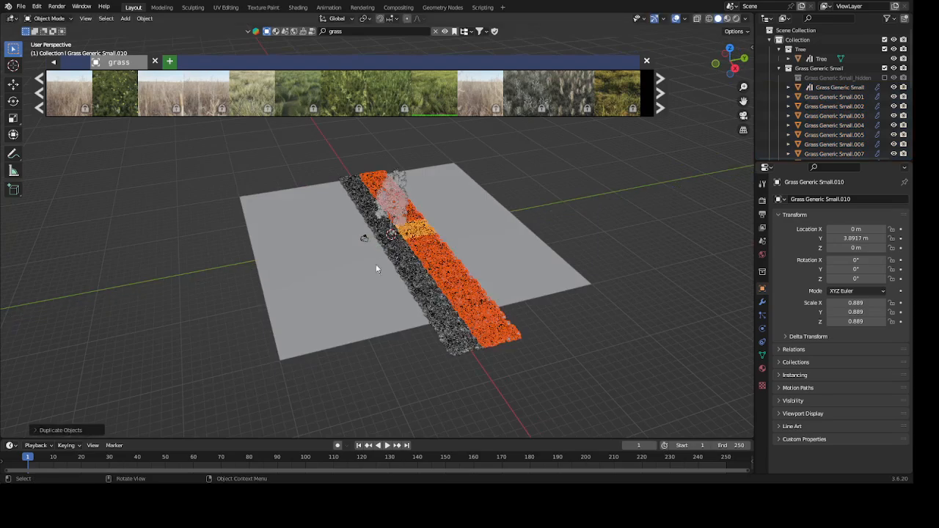
Step: Repeat the row duplication four times along positive Y, covering that half of the plane up to about 19.46 m
{"action": "scroll", "coordinate": [382, 248], "scroll_direction": "up", "scroll_amount": 3}
{"action": "scroll", "coordinate": [383, 248], "scroll_direction": "up", "scroll_amount": 5}
{"action": "middle_click_drag", "start_coordinate": [424, 266], "coordinate": [409, 253]}
{"action": "scroll", "coordinate": [468, 237], "scroll_direction": "up", "scroll_amount": 1}
{"action": "scroll", "coordinate": [468, 237], "scroll_direction": "up", "scroll_amount": 2}
{"action": "scroll", "coordinate": [468, 237], "scroll_direction": "down", "scroll_amount": 5}
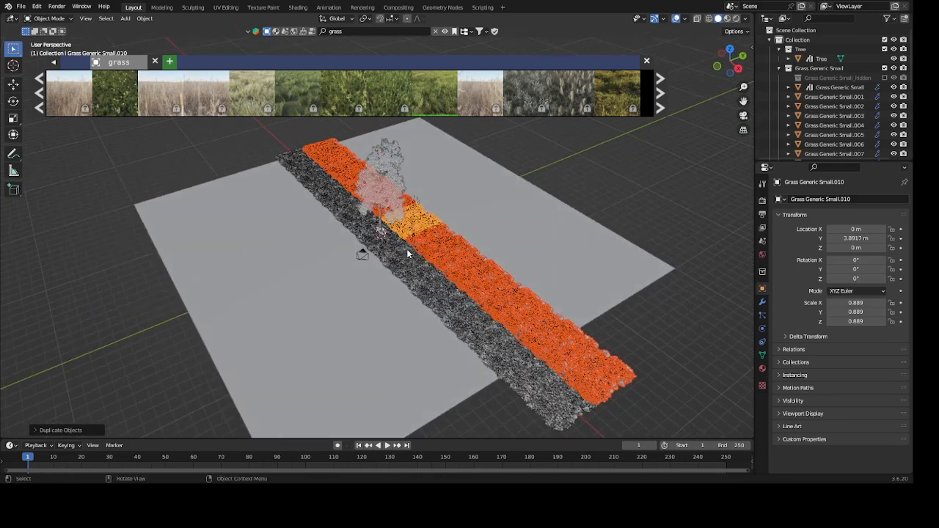
{"action": "key", "text": "shift+r"}
{"action": "key", "text": "shift+r"}
{"action": "key", "text": "shift+r"}
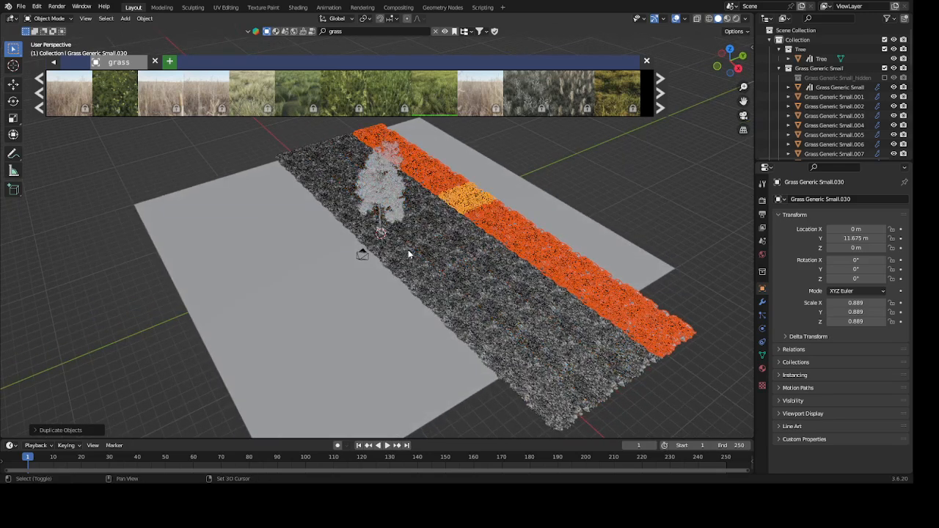
{"action": "key", "text": "shift+r"}
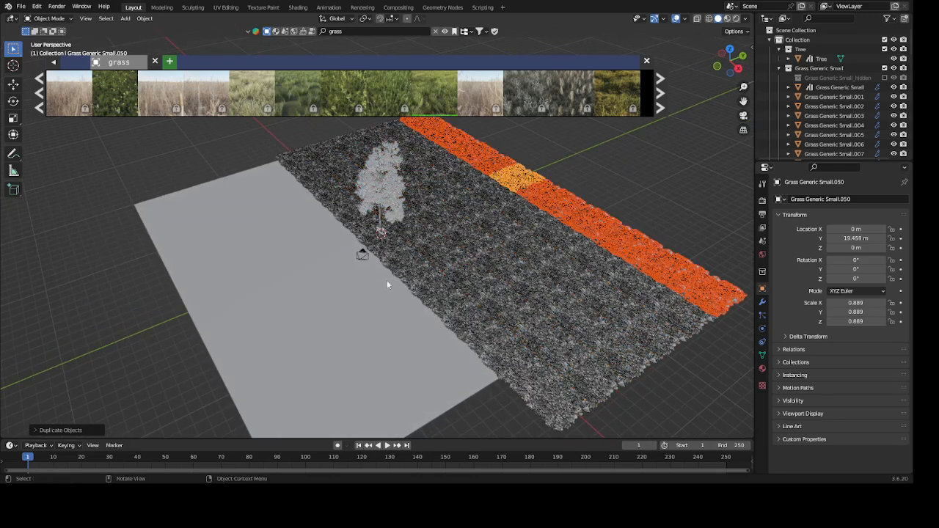
Step: Duplicate the selected grass row about 23.56 m along negative Y onto the uncovered half of the plane, at about -4.1 m
{"action": "mouse_move", "coordinate": [417, 286]}
{"action": "middle_mouse_down"}
{"action": "mouse_move", "coordinate": [432, 304]}
{"action": "mouse_move", "coordinate": [404, 296]}
{"action": "middle_mouse_up"}
{"action": "key", "text": "shift+d"}
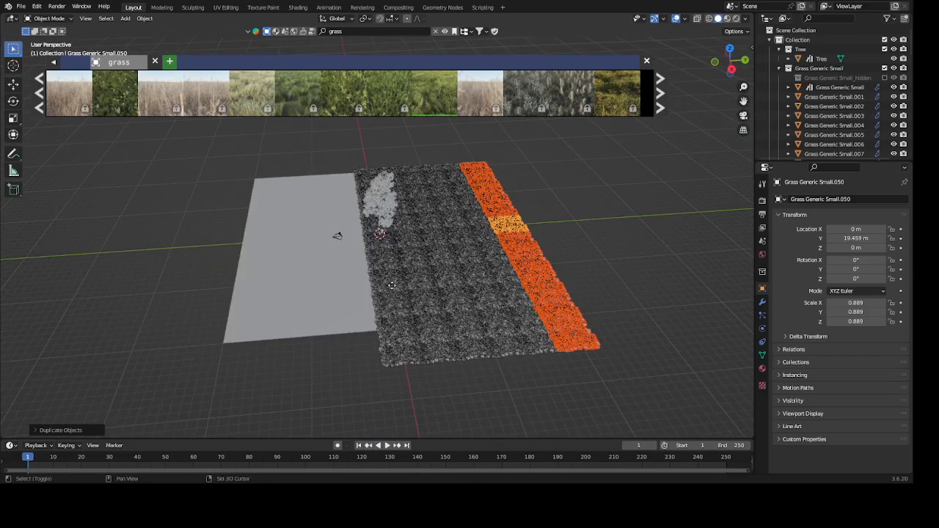
{"action": "key", "text": "y"}
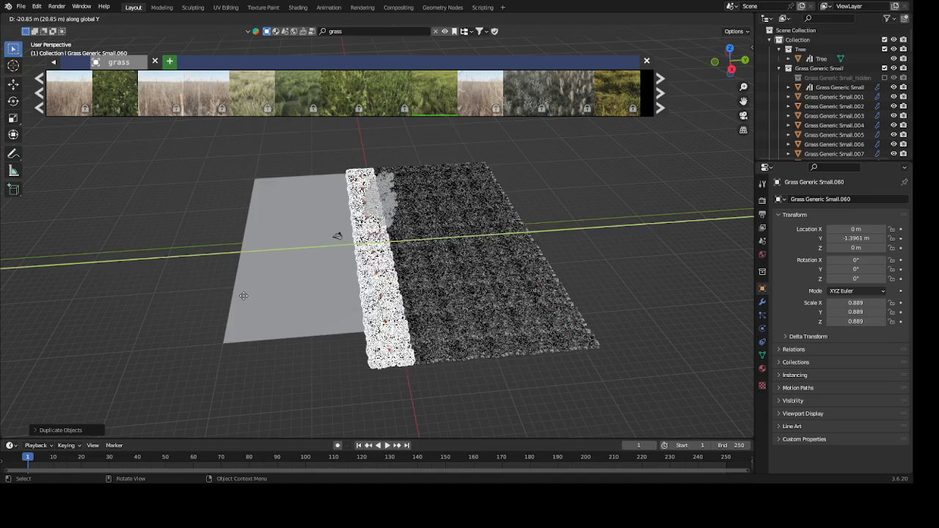
{"action": "left_click", "coordinate": [226, 291]}
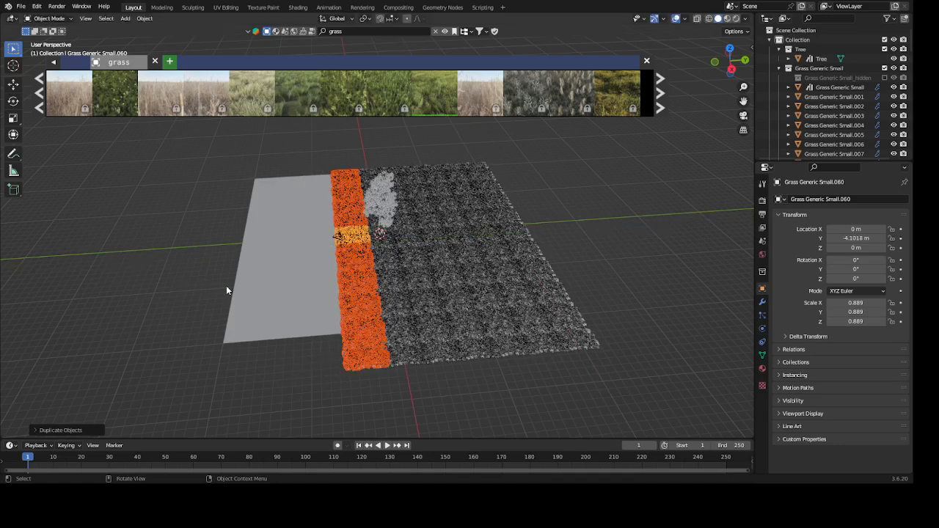
Step: Repeat the row duplication and move the new grass row along Y to about -8.87 m, beside the previous row
{"action": "key", "text": "shift+r"}
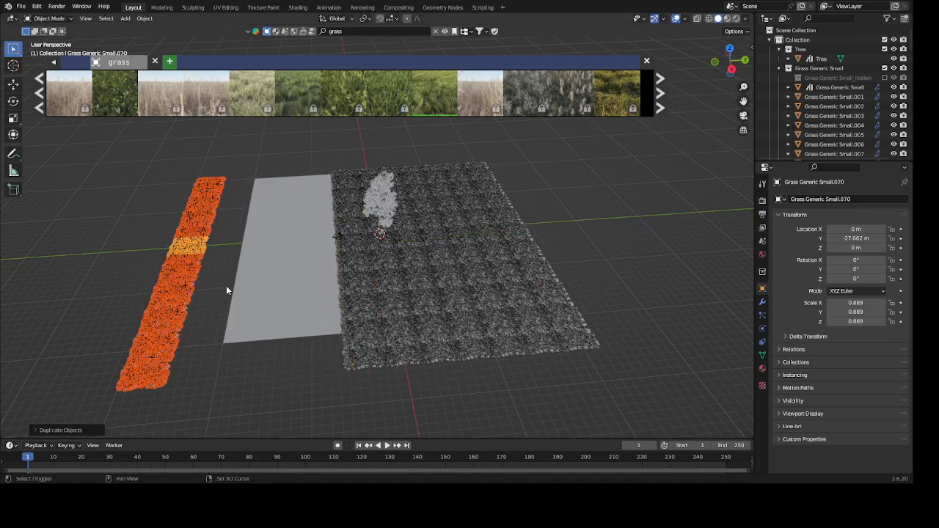
{"action": "key", "text": "shift+d"}
{"action": "key", "text": "x"}
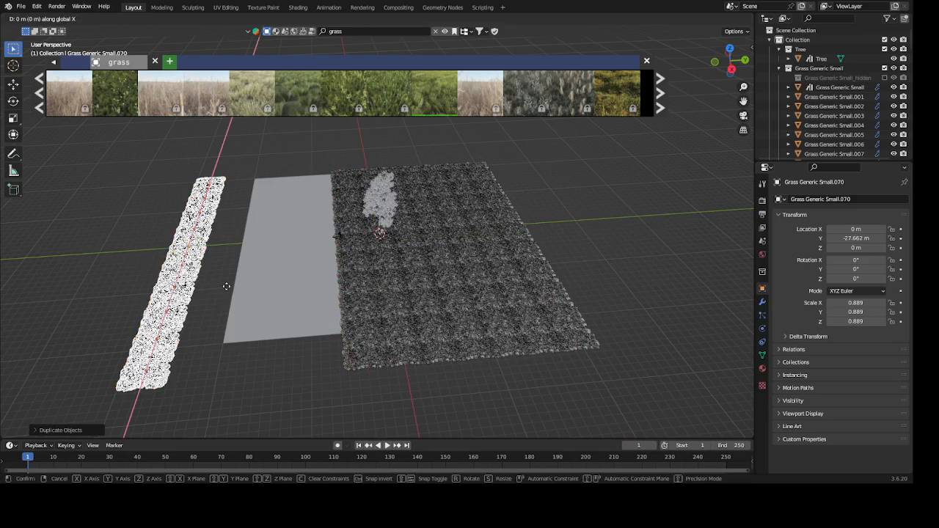
{"action": "key", "text": "y"}
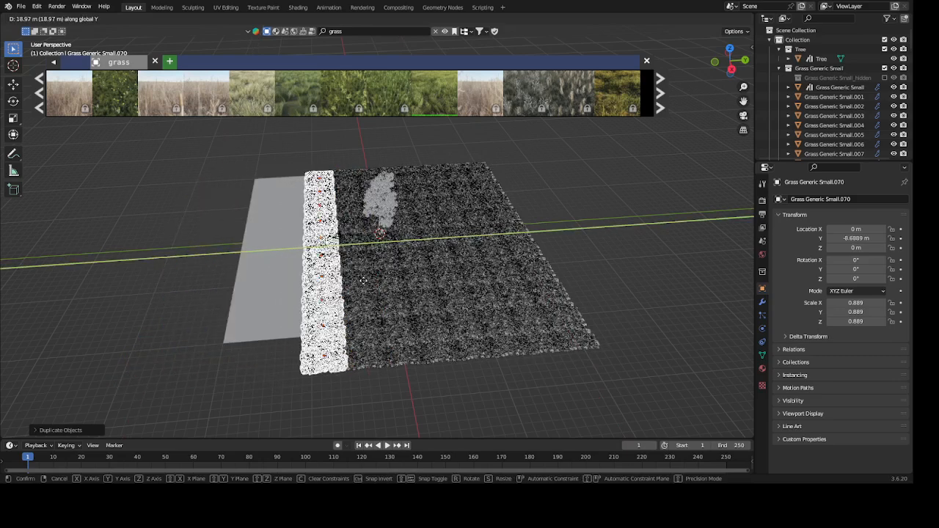
{"action": "left_click", "coordinate": [363, 281]}
{"action": "key", "text": "shift+r"}
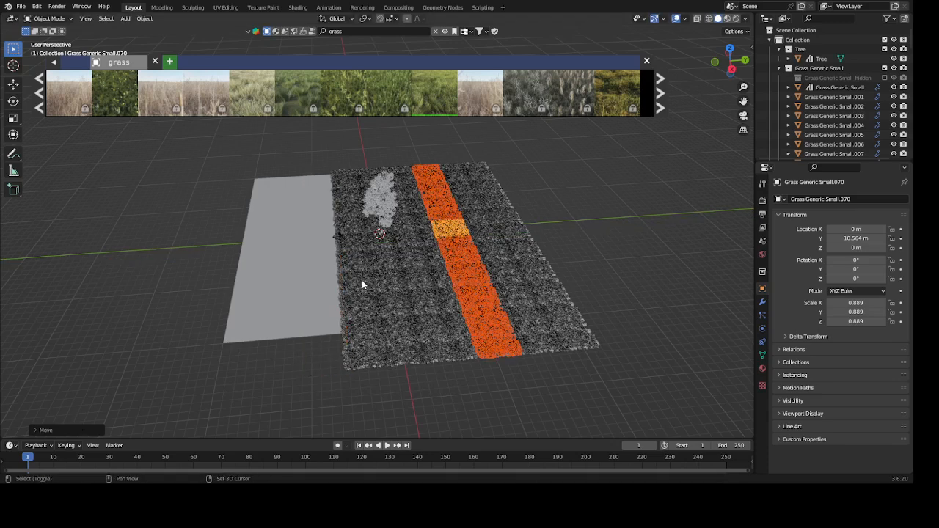
{"action": "key", "text": "shift+d"}
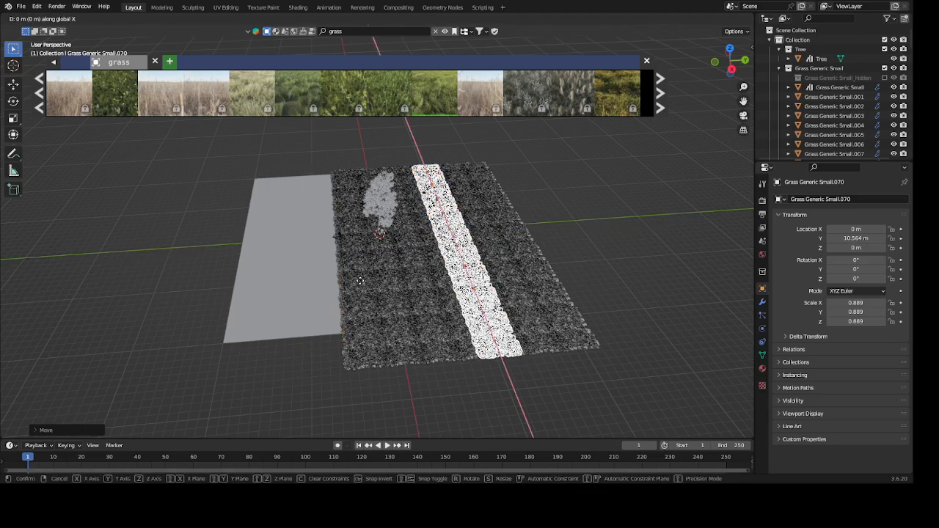
{"action": "key", "text": "y"}
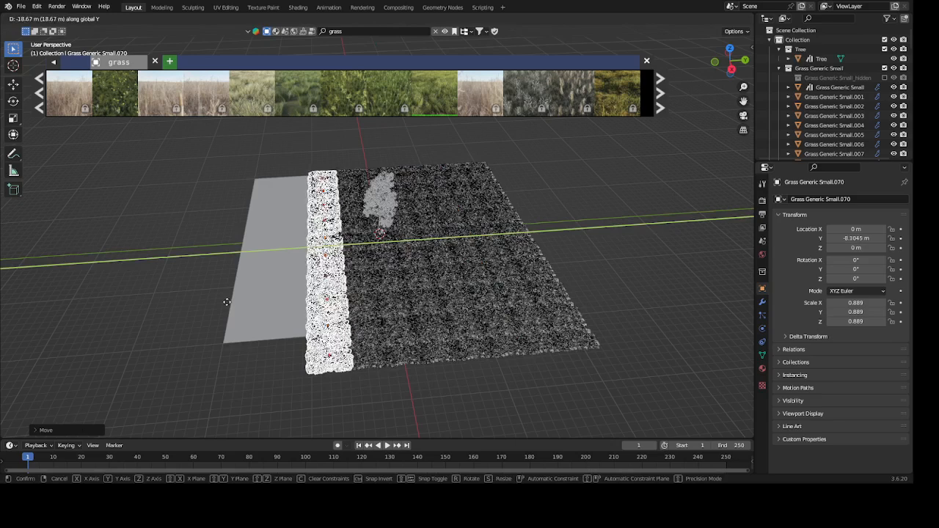
{"action": "left_click", "coordinate": [228, 305]}
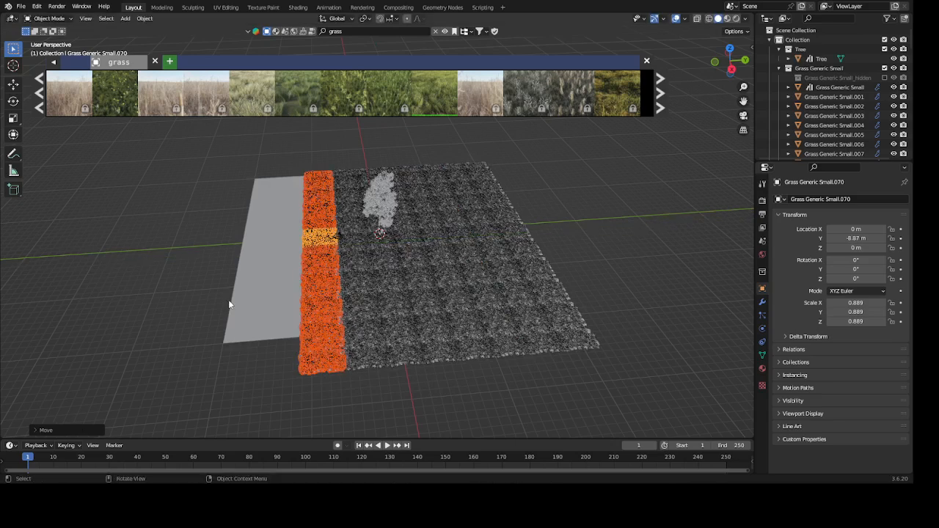
Step: Duplicate the grass row about 4.45 m along negative Y, to about -13.32 m
{"action": "key", "text": "shift+d"}
{"action": "key", "text": "y"}
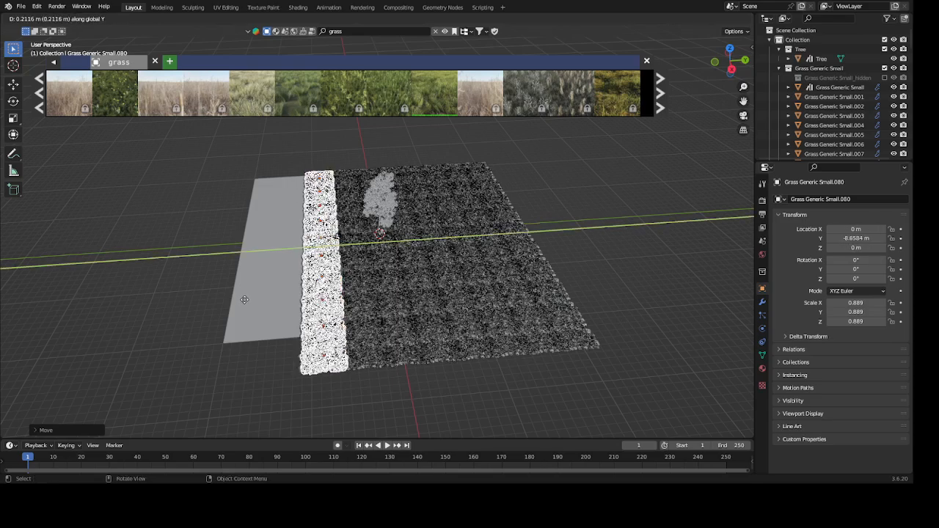
{"action": "left_click", "coordinate": [212, 305]}
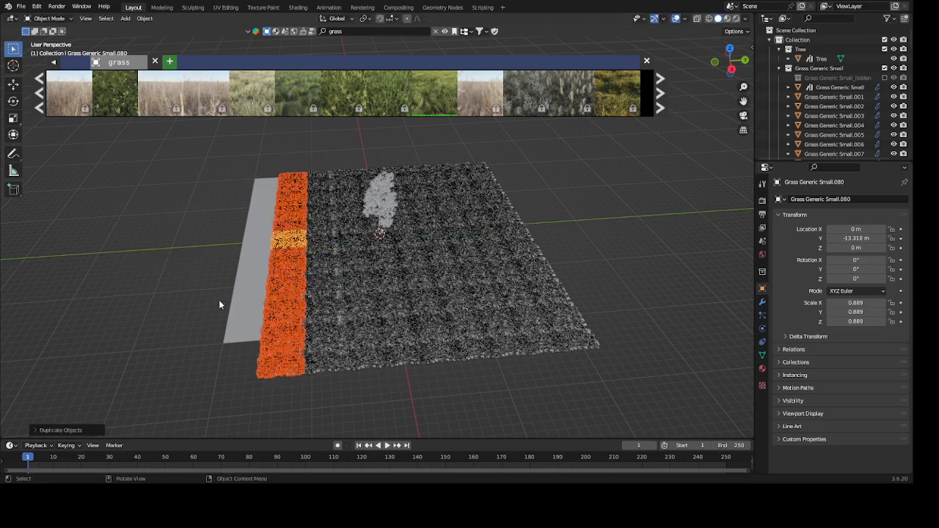
Step: Search the asset library for "human" and add the free Human Sean model at the base of the tree
{"action": "scroll", "coordinate": [343, 269], "scroll_direction": "up", "scroll_amount": 2}
{"action": "scroll", "coordinate": [343, 269], "scroll_direction": "up", "scroll_amount": 8}
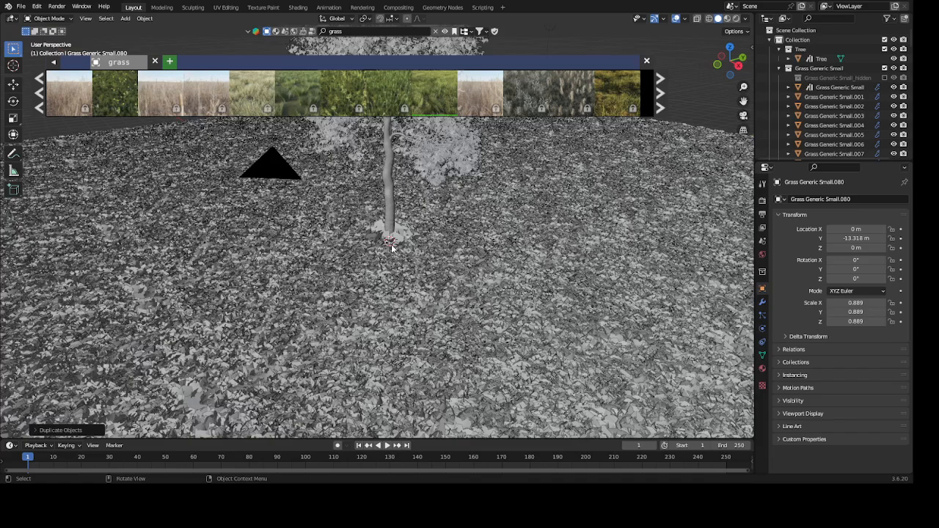
{"action": "scroll", "coordinate": [411, 269], "scroll_direction": "down", "scroll_amount": 6}
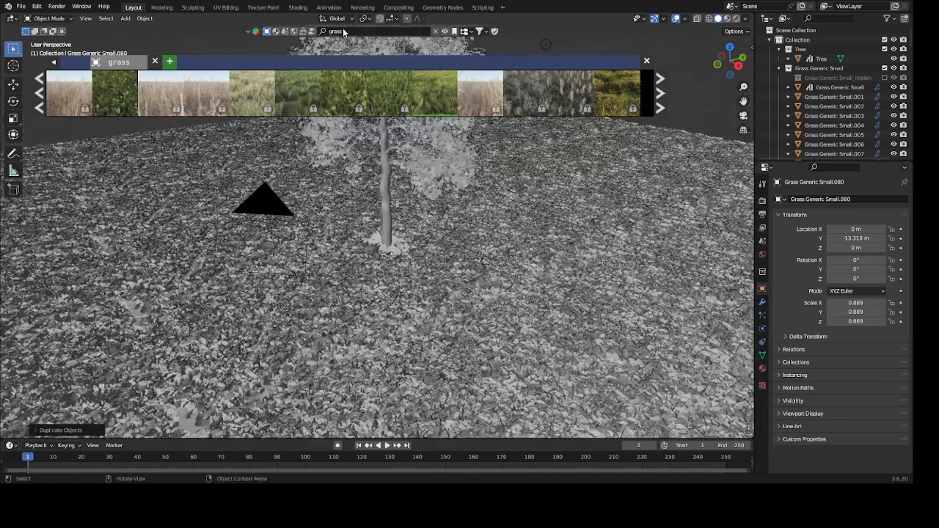
{"action": "left_click", "coordinate": [345, 32]}
{"action": "key", "text": "Return"}
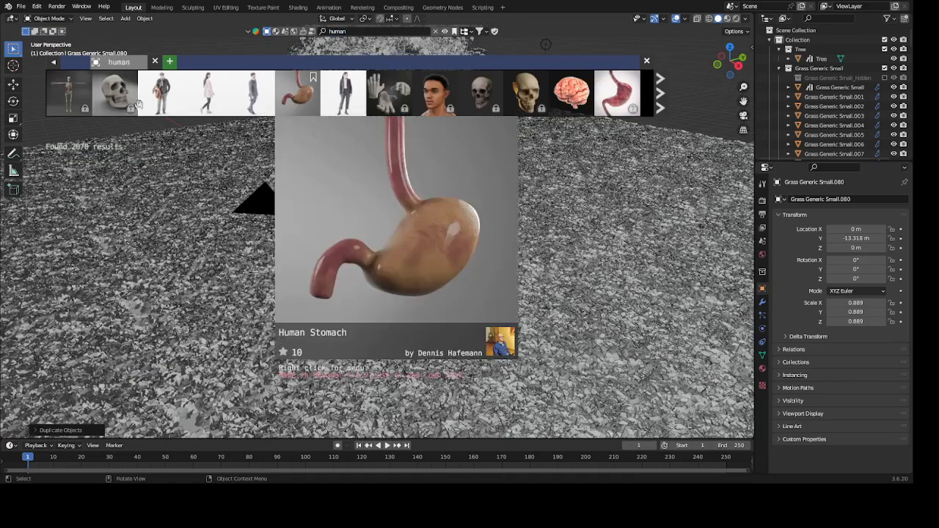
{"action": "mouse_move", "coordinate": [173, 110]}
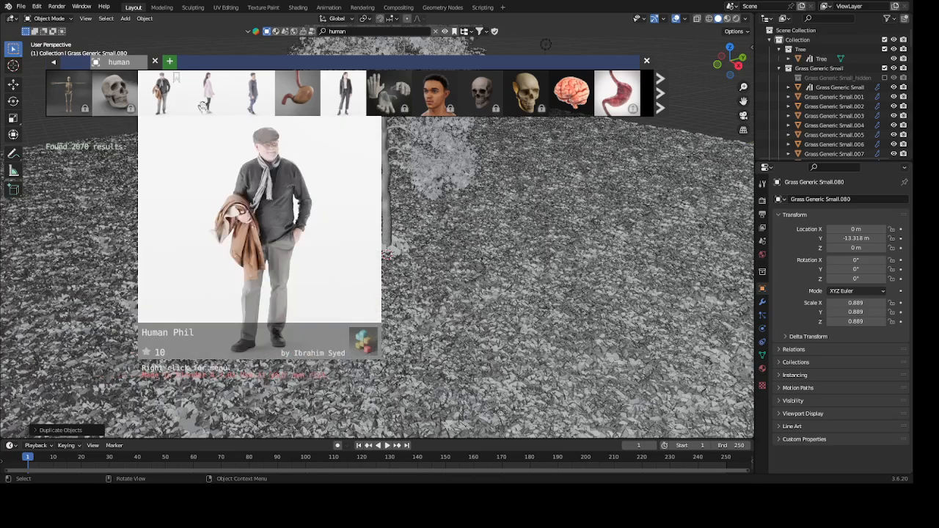
{"action": "left_click", "coordinate": [254, 104]}
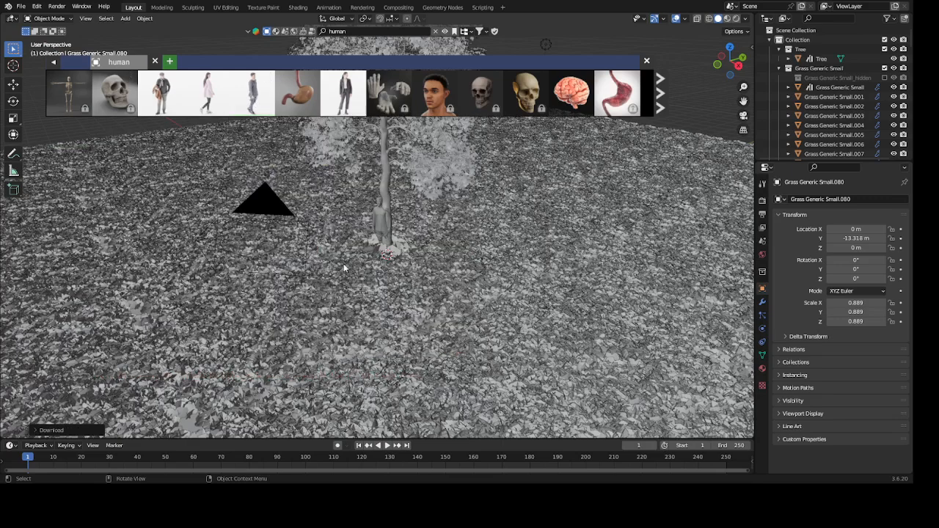
Step: Move the Human Sean model along negative Y to about -0.97 m so it stands beside the tree trunk
{"action": "middle_click_drag", "start_coordinate": [365, 293], "coordinate": [379, 226]}
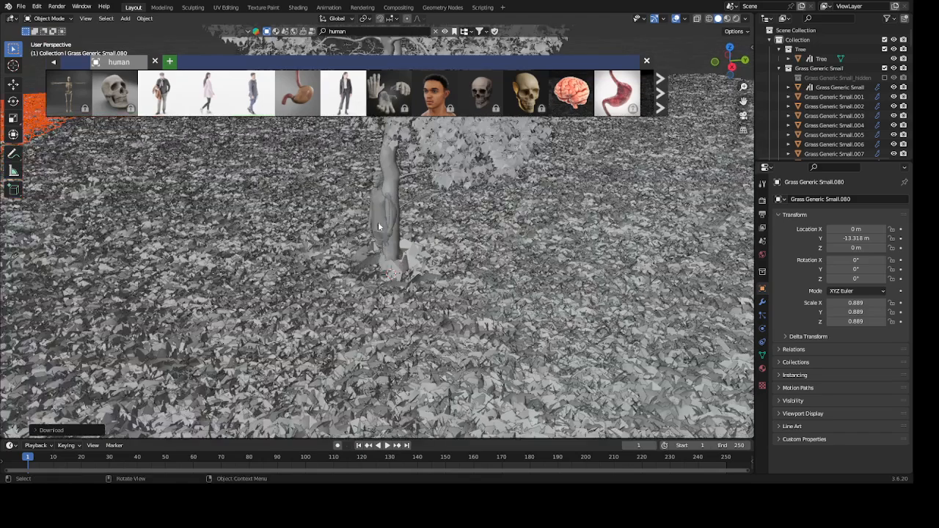
{"action": "left_click", "coordinate": [379, 225]}
{"action": "key", "text": "g"}
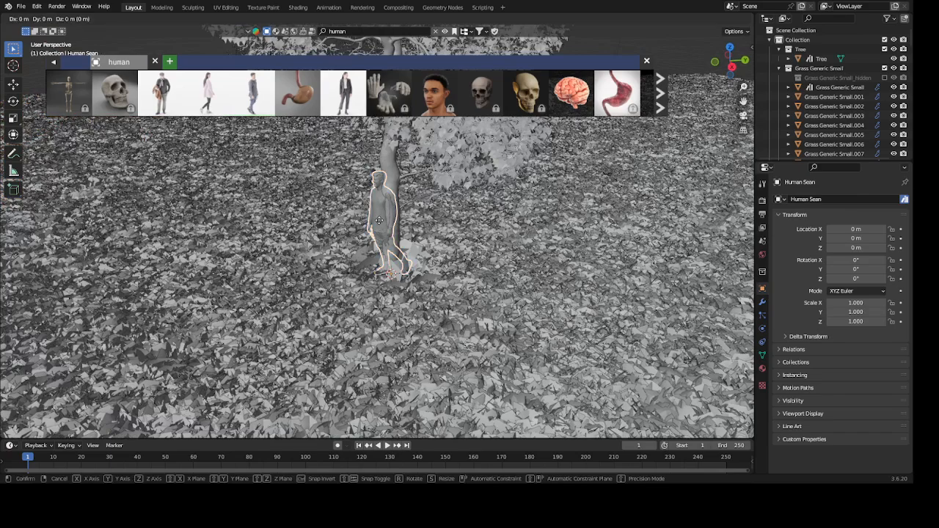
{"action": "key", "text": "x"}
{"action": "key", "text": "y"}
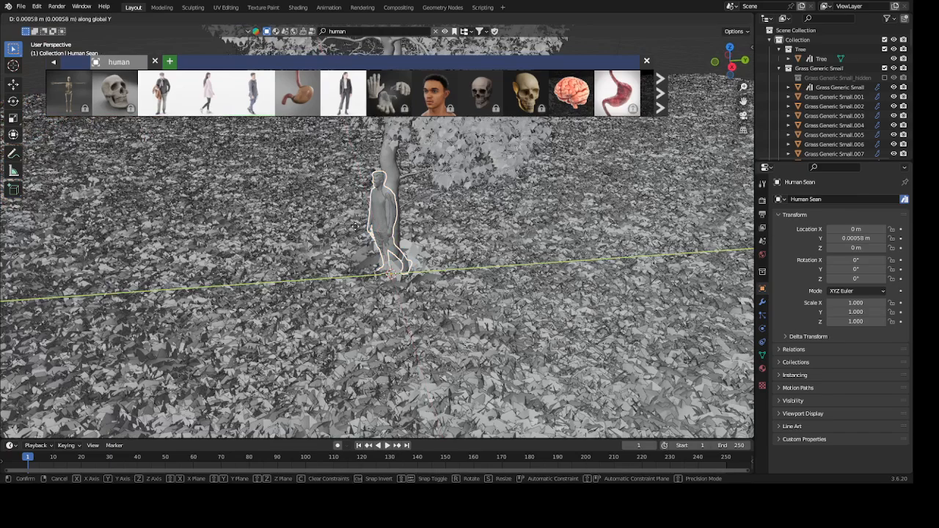
{"action": "left_click", "coordinate": [323, 234]}
{"action": "middle_click_drag", "start_coordinate": [323, 234], "coordinate": [363, 271]}
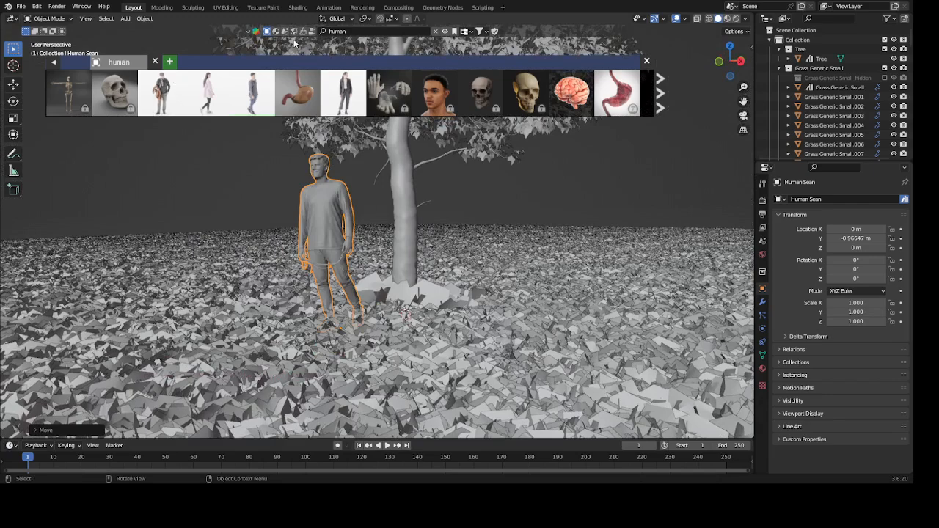
Step: Switch the asset library search to HDRs and clear the "human" search term to list all of them
{"action": "left_click", "coordinate": [294, 33]}
{"action": "left_click", "coordinate": [360, 31]}
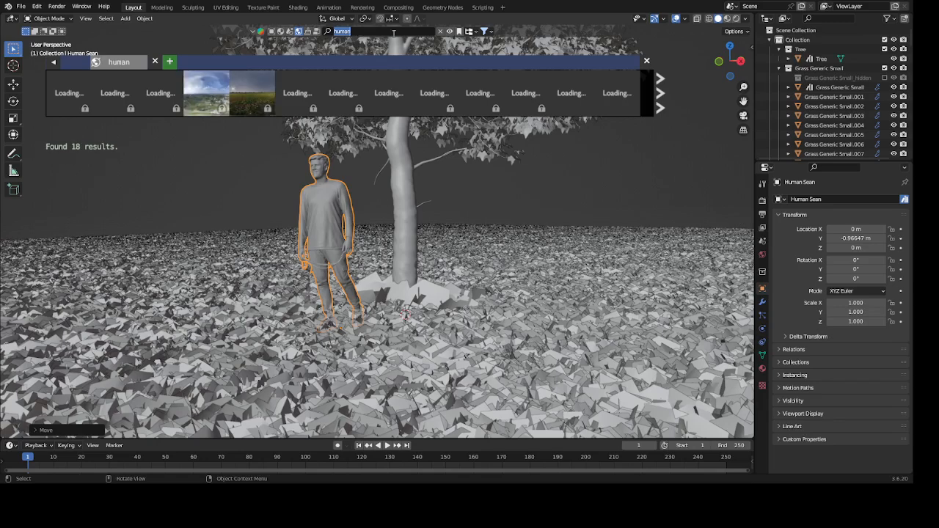
{"action": "key", "text": "BackSpace"}
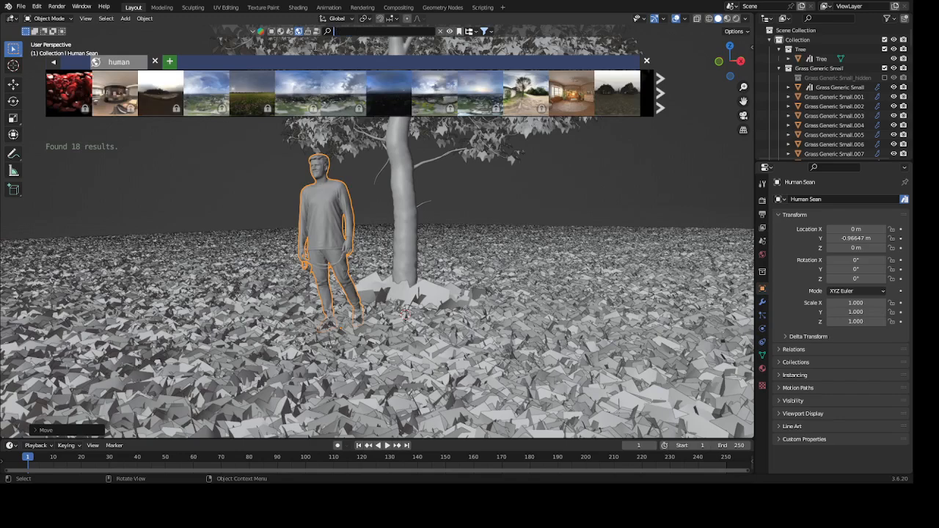
{"action": "key", "text": "Return"}
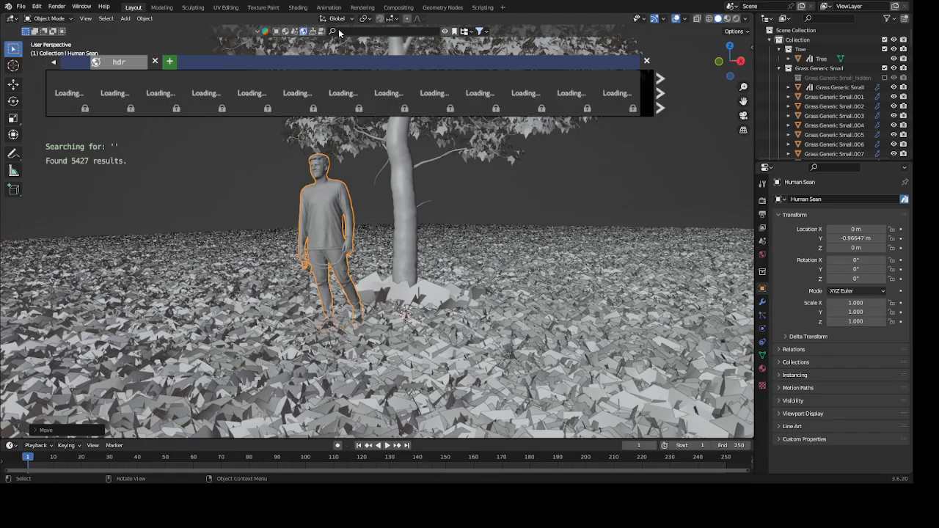
Step: Browse several pages of HDR results and preview candidate skies for the outdoor scene
{"action": "mouse_move", "coordinate": [284, 103]}
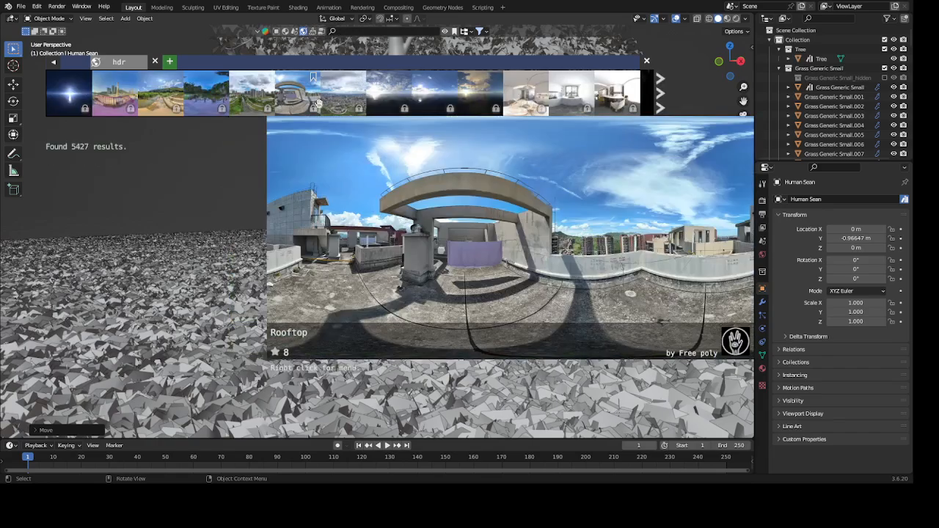
{"action": "mouse_move", "coordinate": [339, 97]}
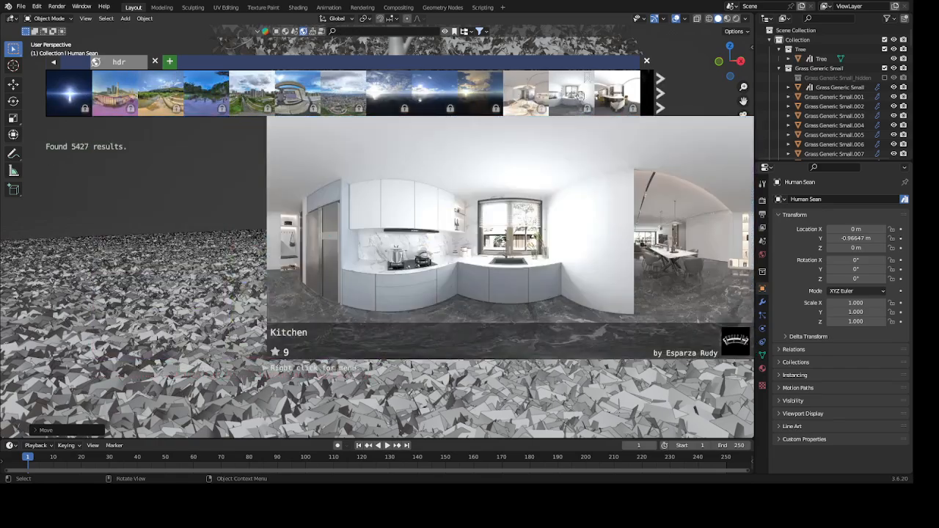
{"action": "left_click", "coordinate": [661, 83]}
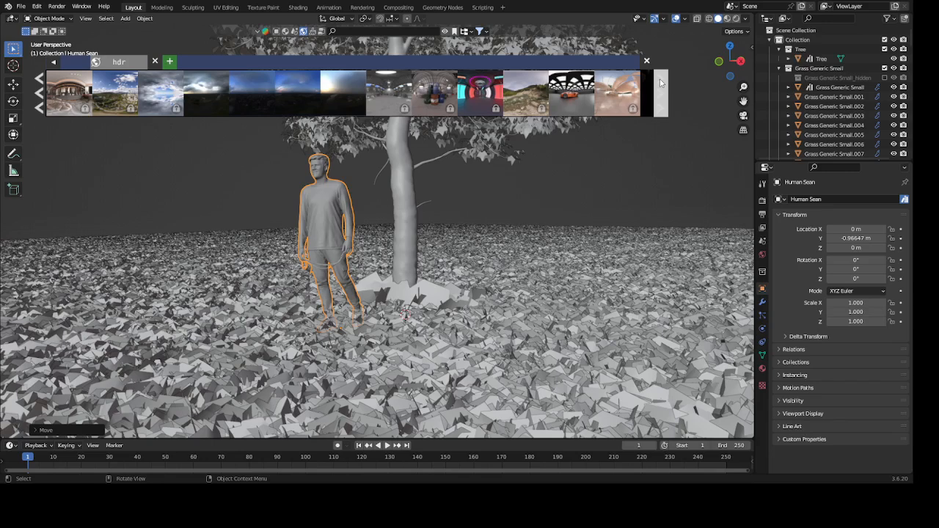
{"action": "left_click", "coordinate": [660, 83]}
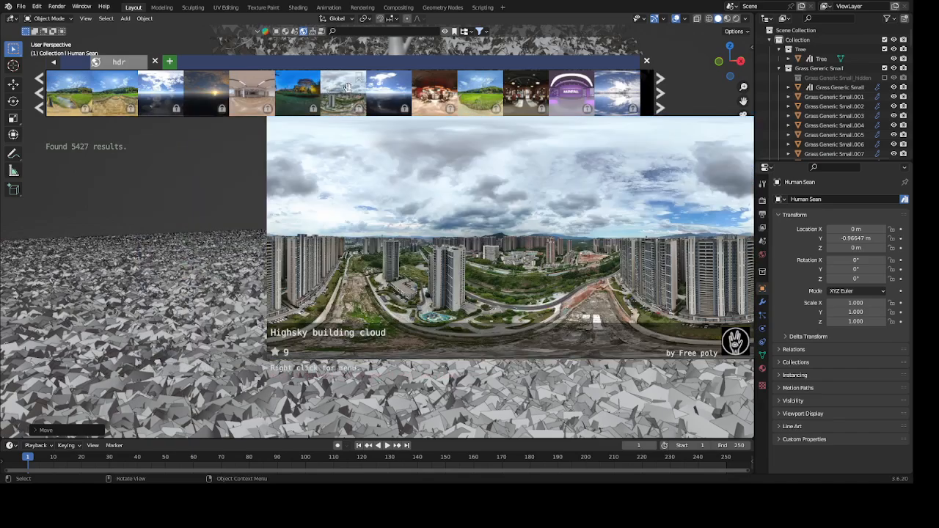
{"action": "left_click", "coordinate": [660, 83]}
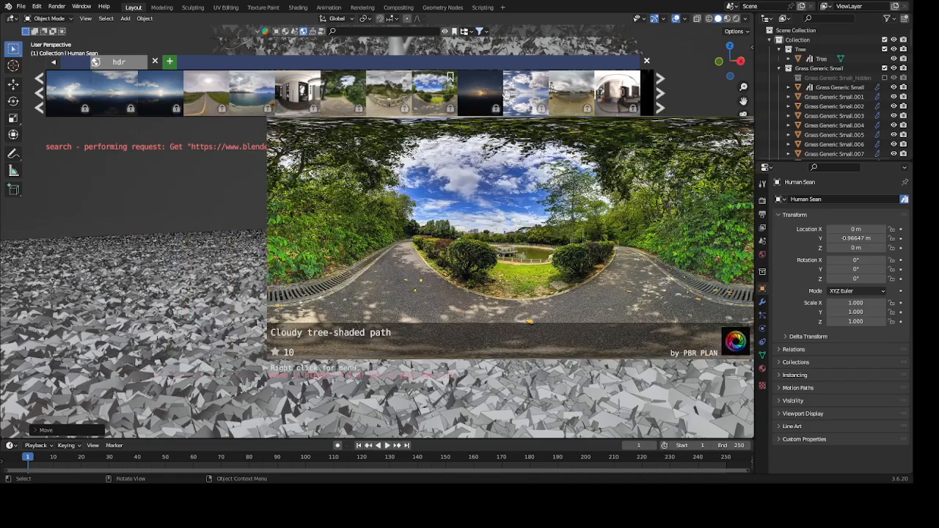
{"action": "left_click", "coordinate": [660, 83]}
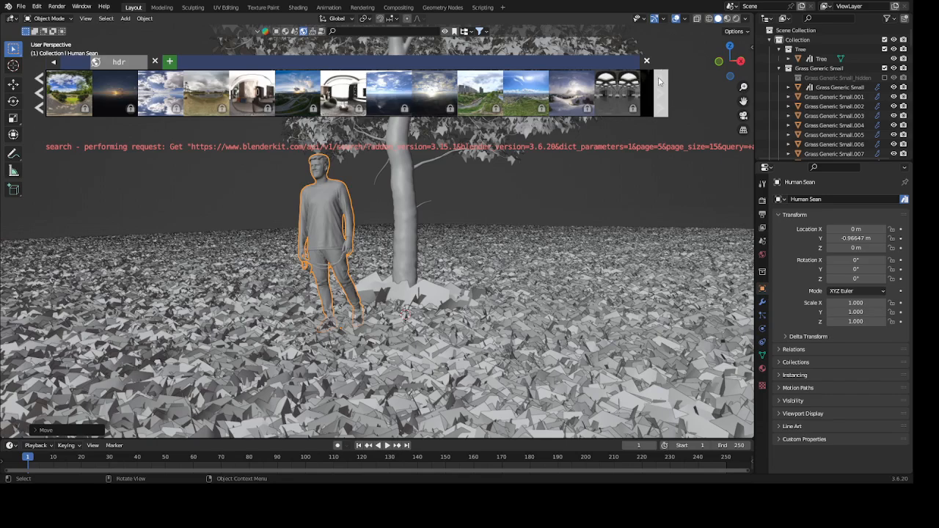
{"action": "left_click", "coordinate": [37, 79]}
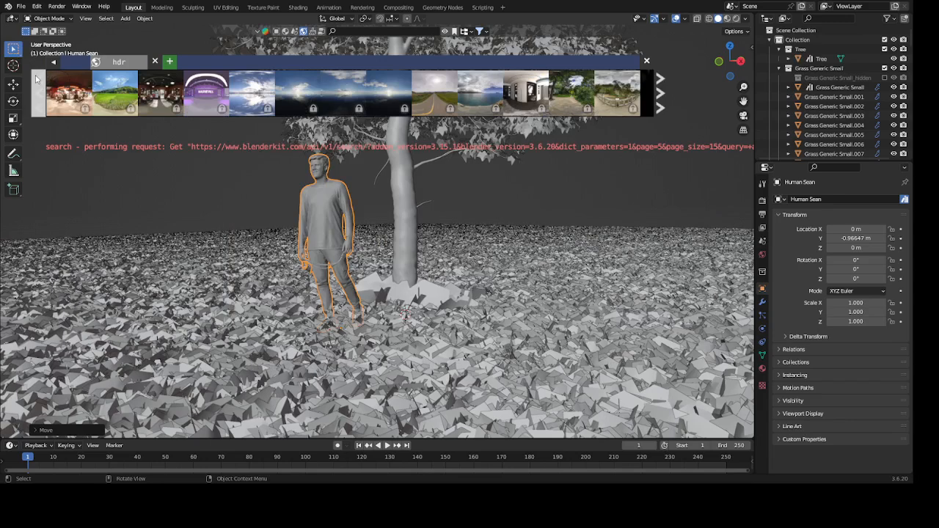
{"action": "left_click", "coordinate": [37, 79]}
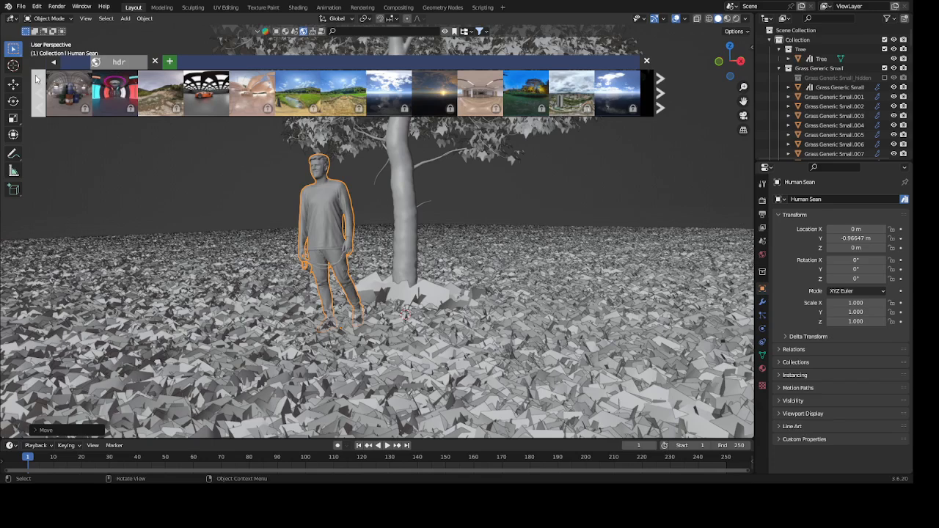
{"action": "left_click", "coordinate": [37, 79]}
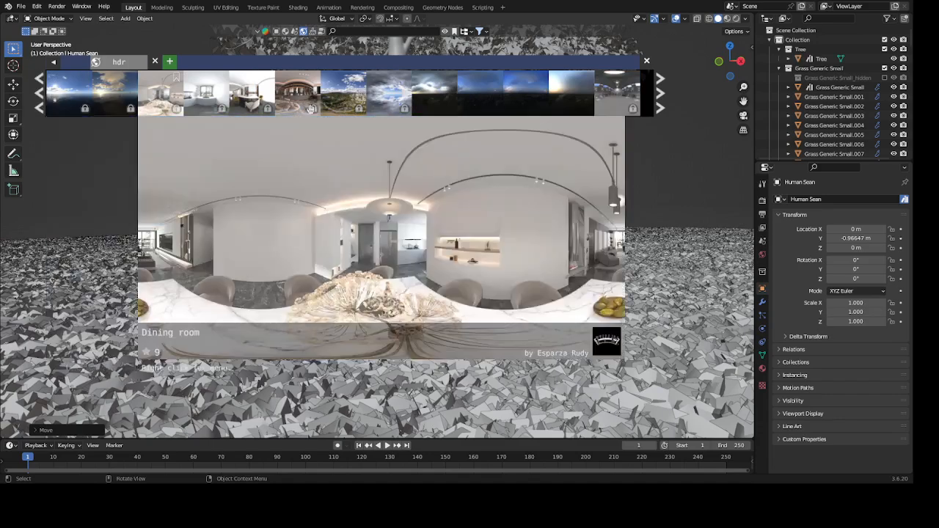
Step: Preview the River Bend with Stormy Skies, Floodplain and Bridge and Farmland HDRs, and open the download resolution options for Bridge and Farmland
{"action": "mouse_move", "coordinate": [426, 109]}
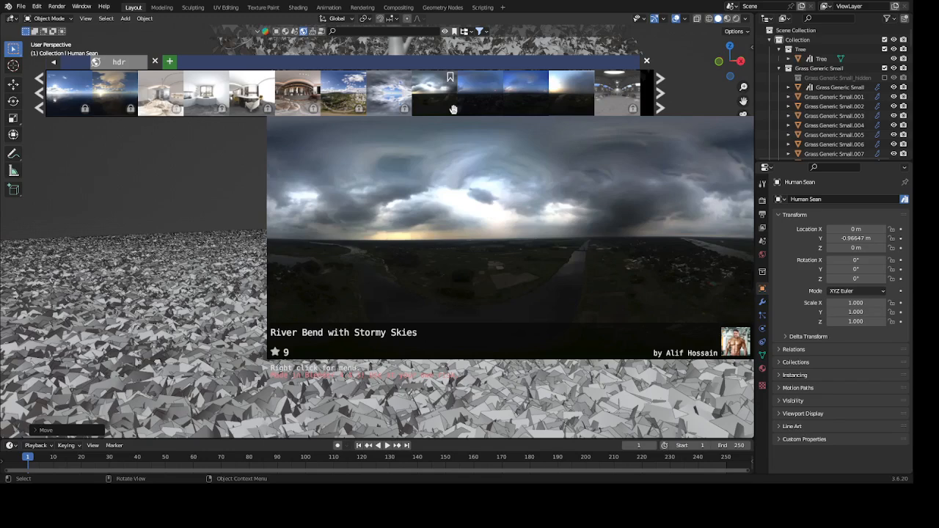
{"action": "mouse_move", "coordinate": [473, 105]}
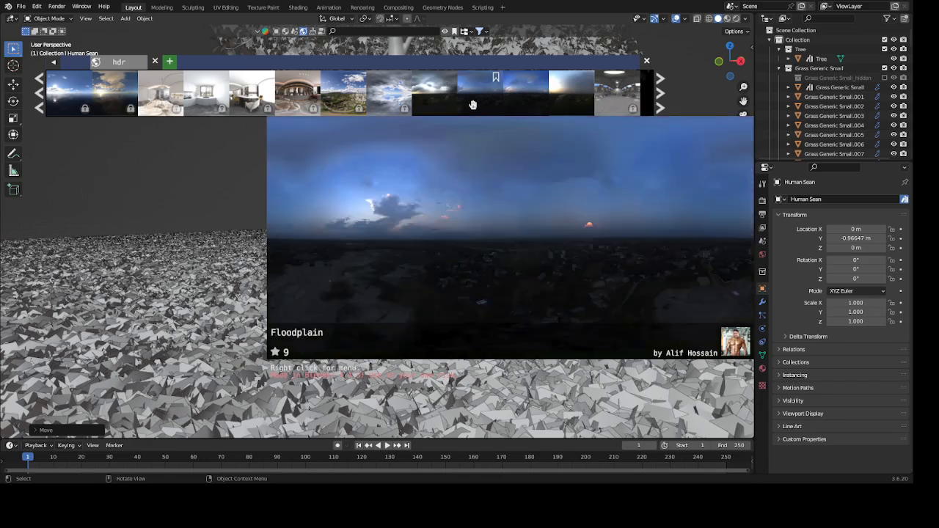
{"action": "mouse_move", "coordinate": [533, 99]}
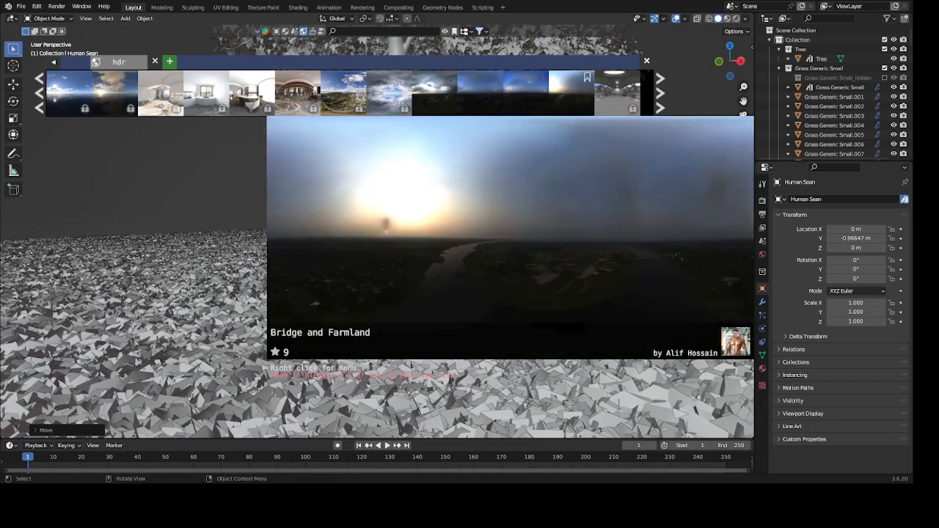
{"action": "left_click", "coordinate": [574, 103]}
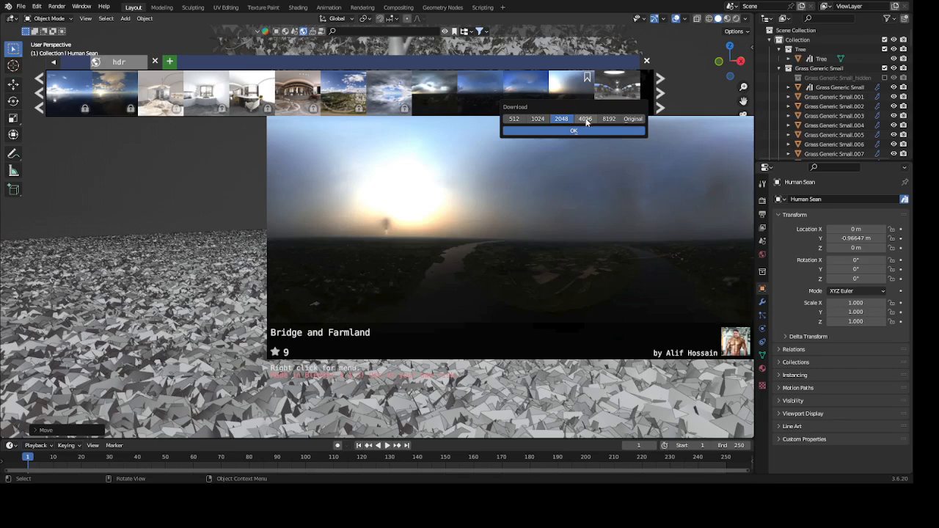
Step: Look through further pages of HDR thumbnails for an outdoor environment and return to the first page of results
{"action": "left_click", "coordinate": [660, 80]}
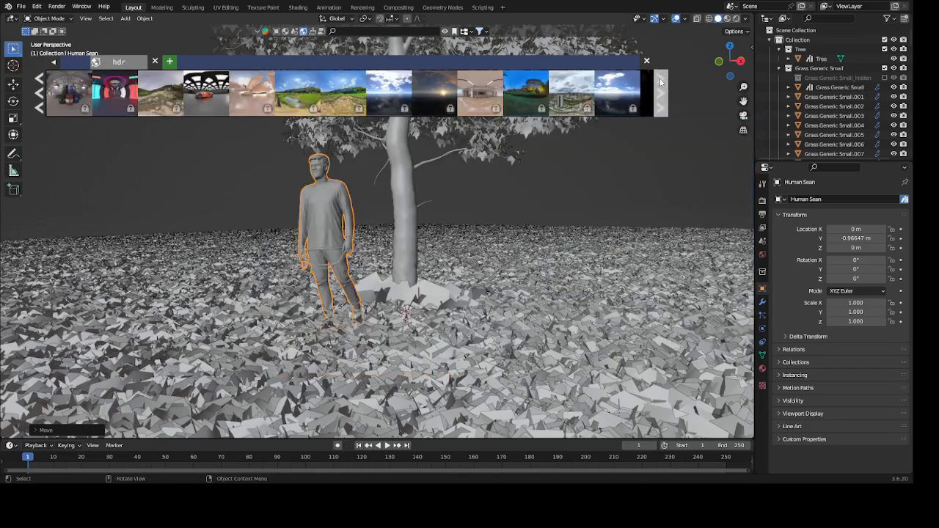
{"action": "left_click", "coordinate": [660, 82]}
{"action": "left_click", "coordinate": [660, 82]}
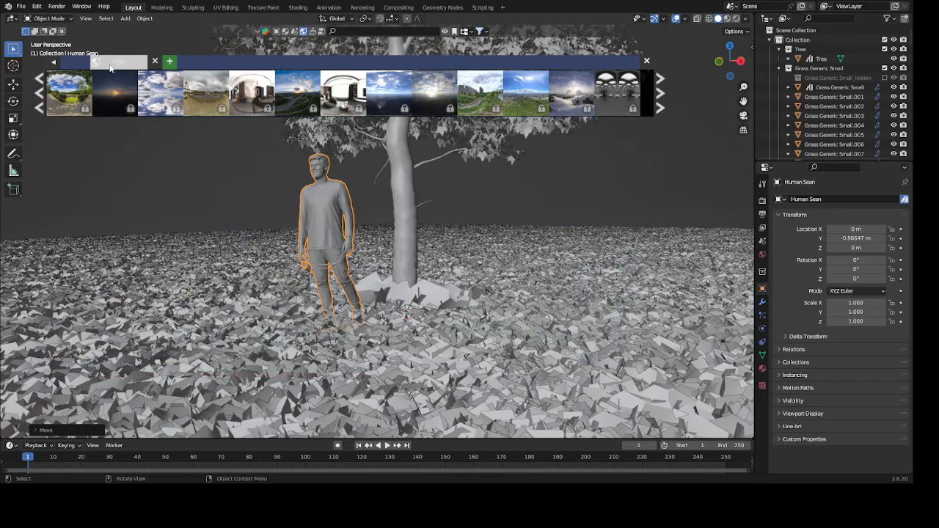
{"action": "left_click", "coordinate": [40, 80]}
{"action": "left_click", "coordinate": [40, 81]}
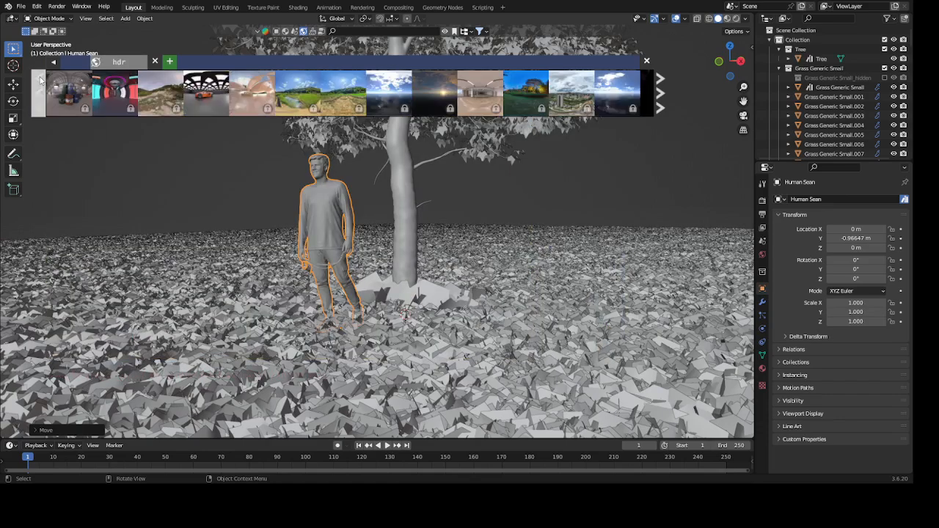
{"action": "left_click", "coordinate": [41, 80]}
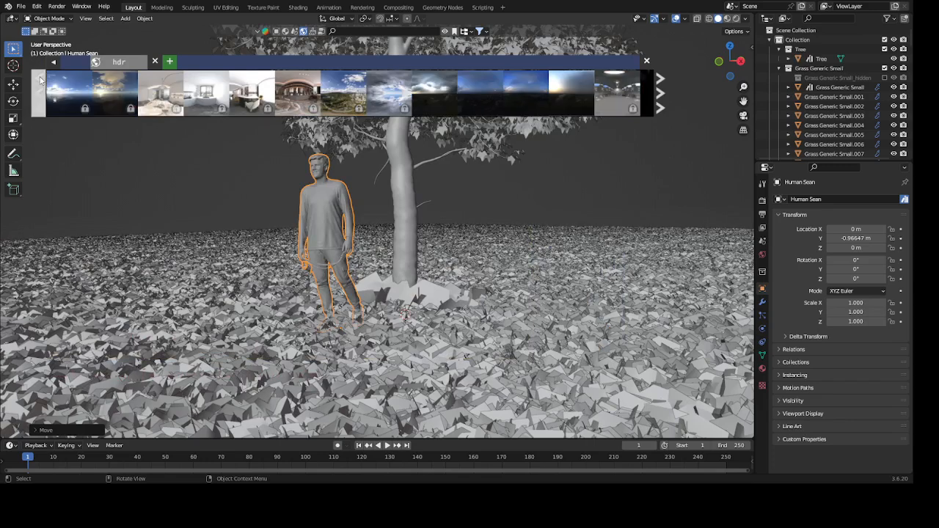
{"action": "left_click", "coordinate": [41, 81]}
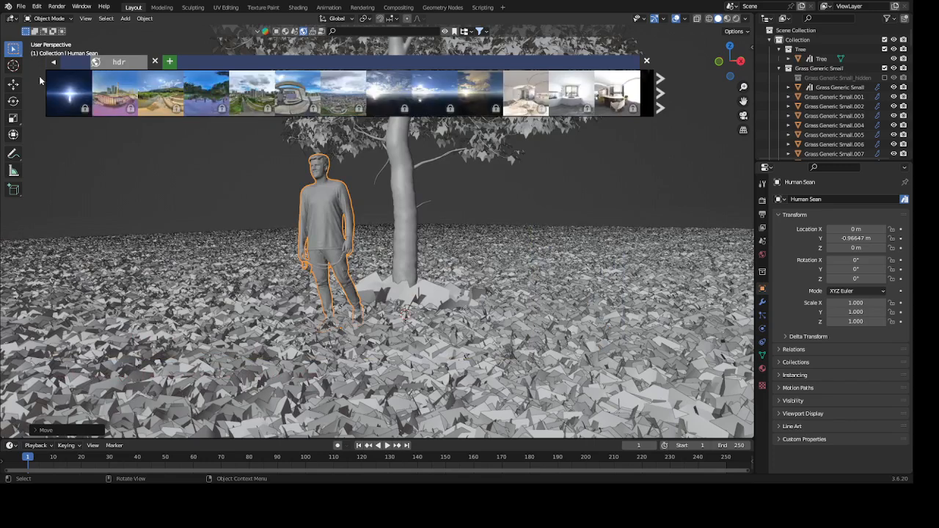
{"action": "left_click", "coordinate": [39, 76]}
Step: Step back through the search history to the "human" results and preview the HDRs Quiet Town Atmosphere and Floodplain
{"action": "left_click", "coordinate": [51, 63]}
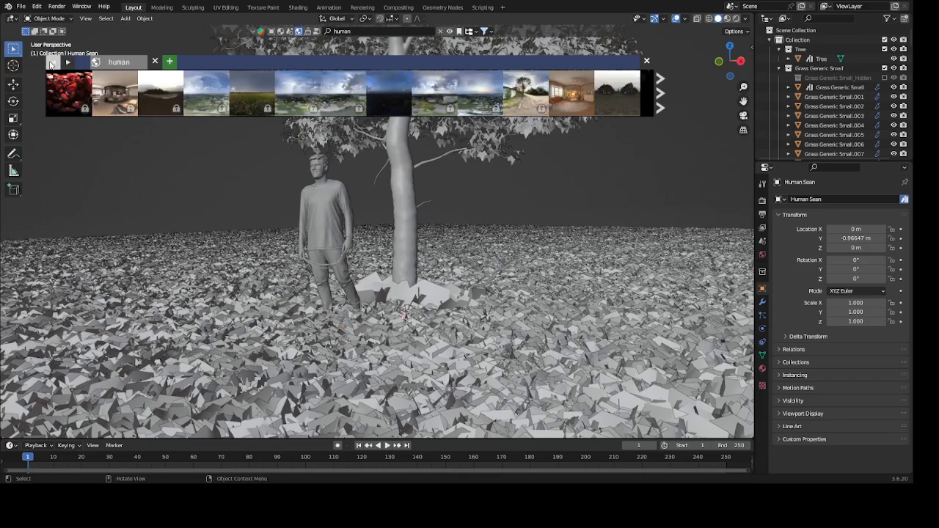
{"action": "mouse_move", "coordinate": [617, 102]}
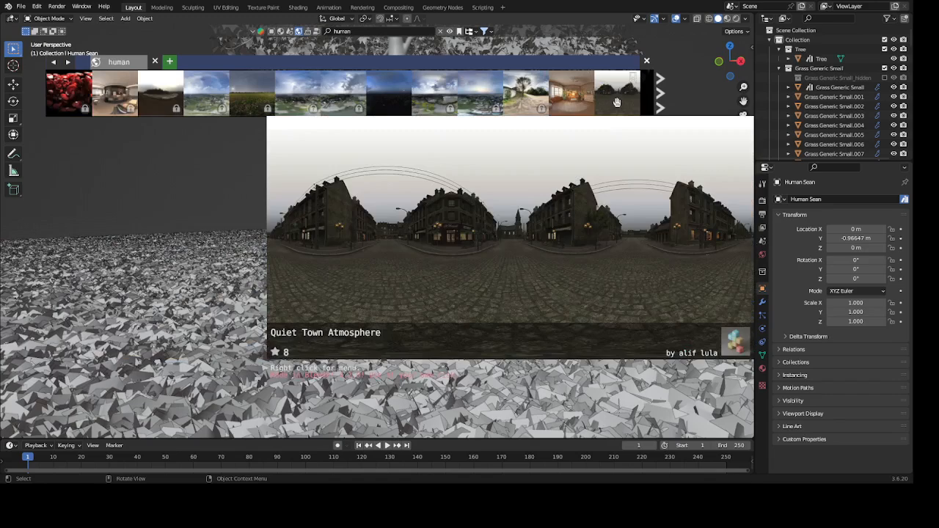
{"action": "mouse_move", "coordinate": [388, 95]}
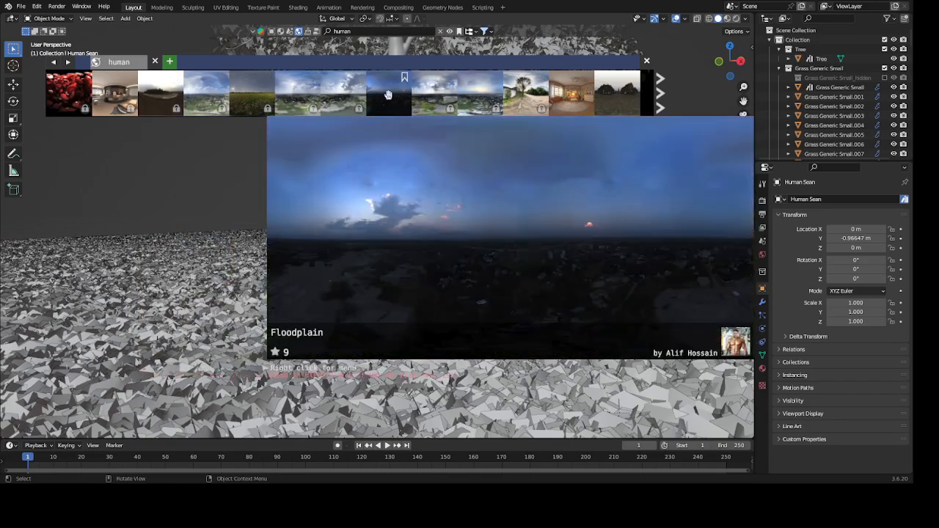
{"action": "left_click", "coordinate": [55, 62]}
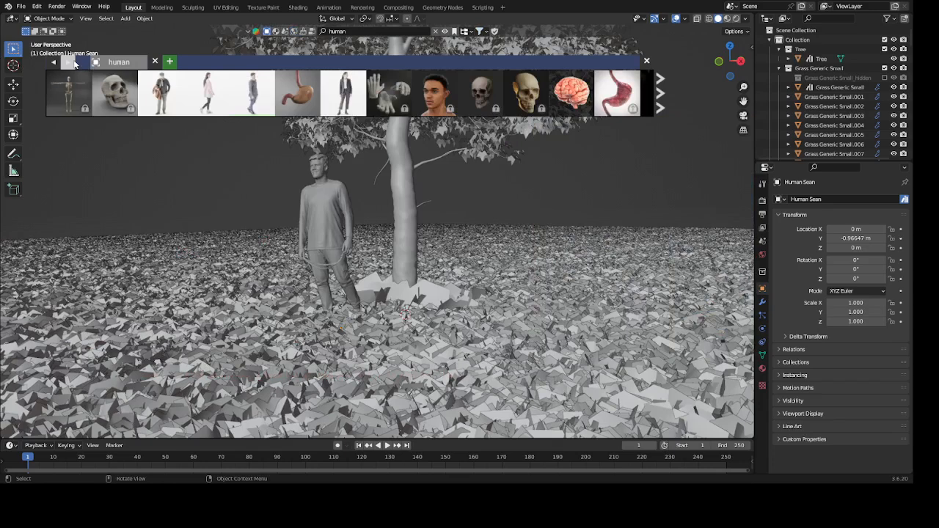
Step: Switch the asset library search through the other asset types and set it to HDRs
{"action": "left_click", "coordinate": [280, 32]}
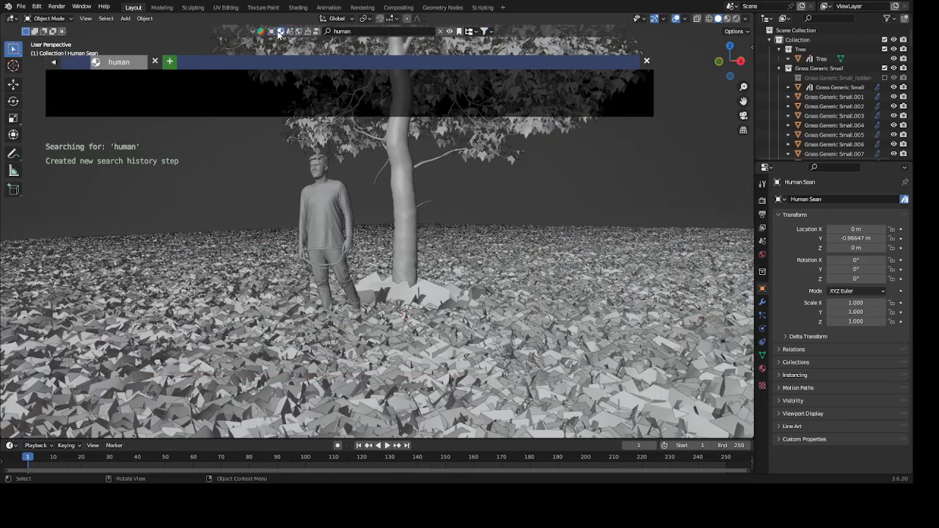
{"action": "left_click", "coordinate": [290, 32]}
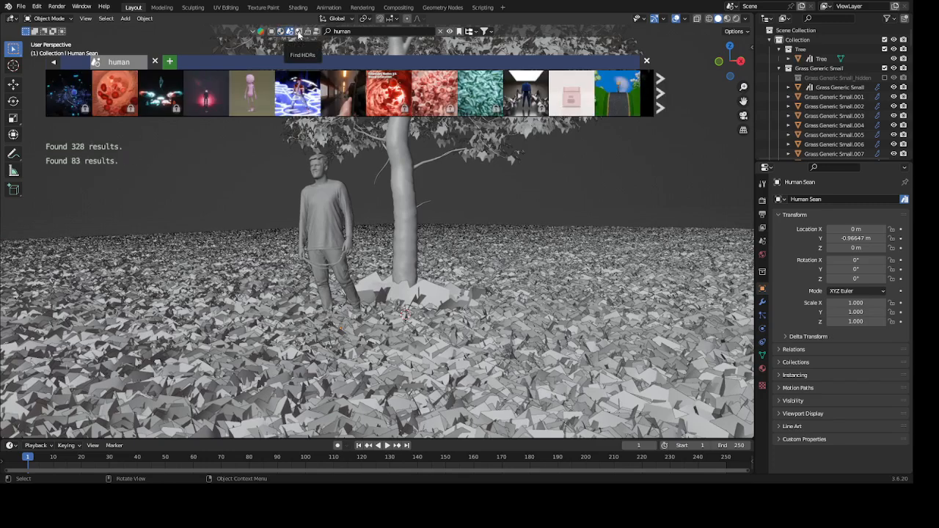
{"action": "left_click", "coordinate": [298, 31]}
{"action": "left_click", "coordinate": [307, 32]}
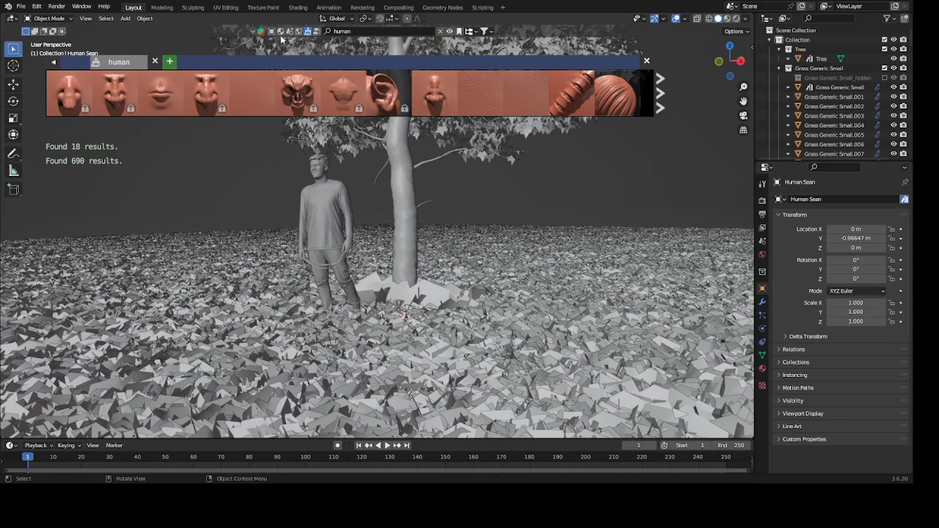
{"action": "left_click", "coordinate": [299, 32]}
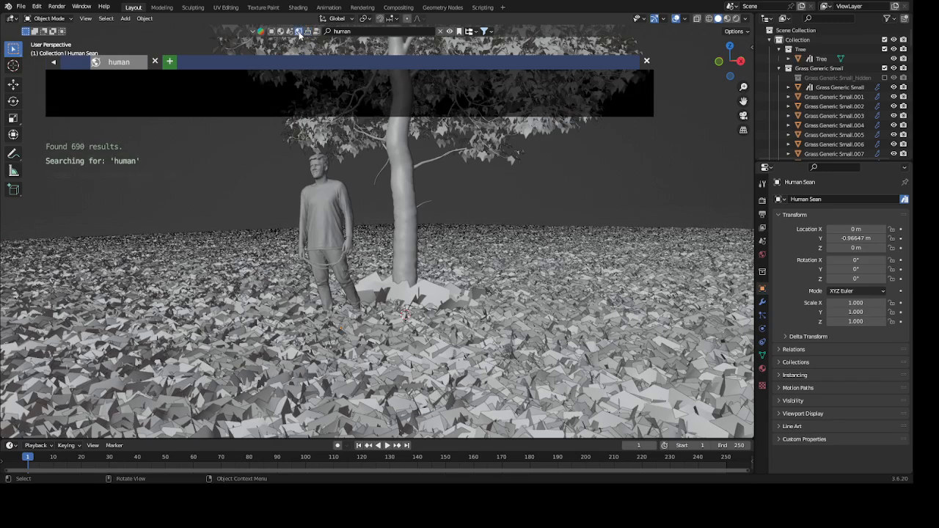
Step: Replace the "human" search term and search the HDR library for "nature"
{"action": "left_click", "coordinate": [358, 31]}
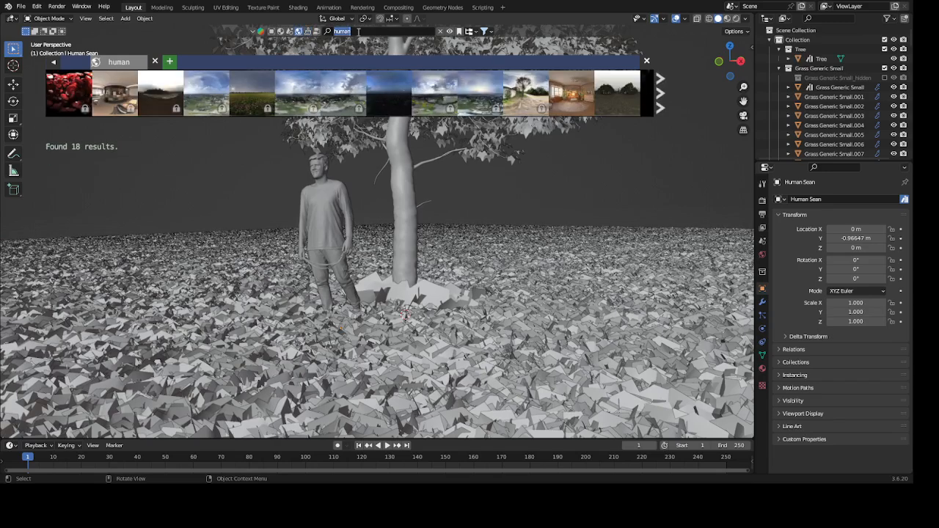
{"action": "type", "text": "natura"}
{"action": "key", "text": "Return"}
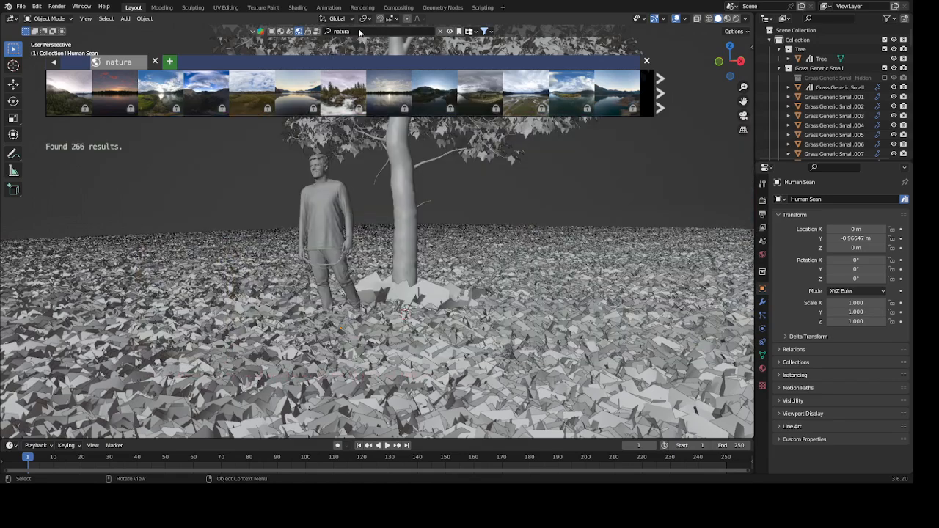
{"action": "left_click", "coordinate": [359, 31]}
{"action": "left_click", "coordinate": [358, 31]}
{"action": "key", "text": "BackSpace"}
{"action": "type", "text": "e"}
{"action": "key", "text": "Return"}
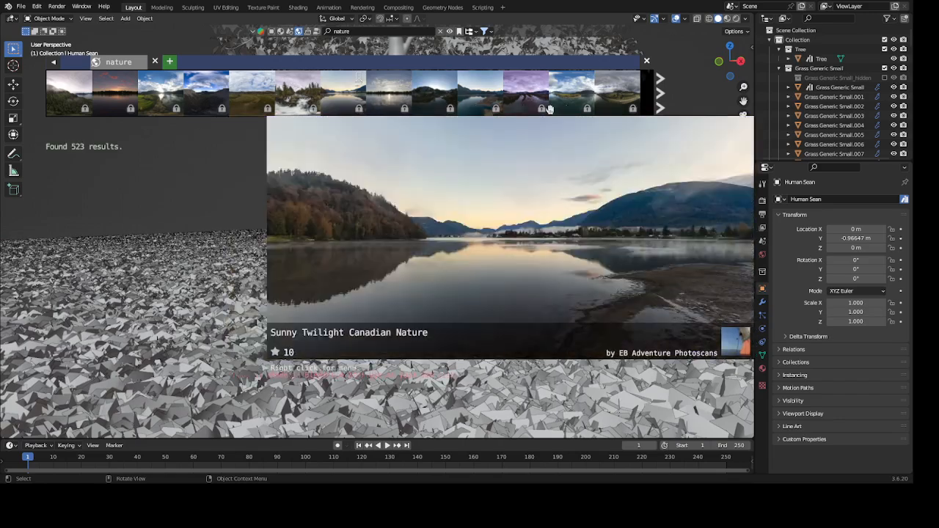
Step: Find the Green Nature HDR on the next page of results and download it at 2048 resolution
{"action": "left_click", "coordinate": [662, 80]}
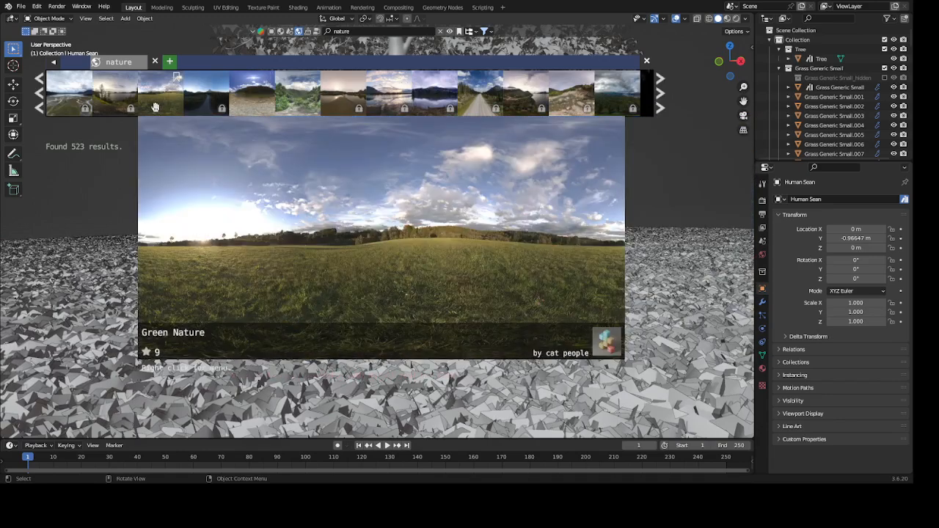
{"action": "left_click", "coordinate": [156, 109]}
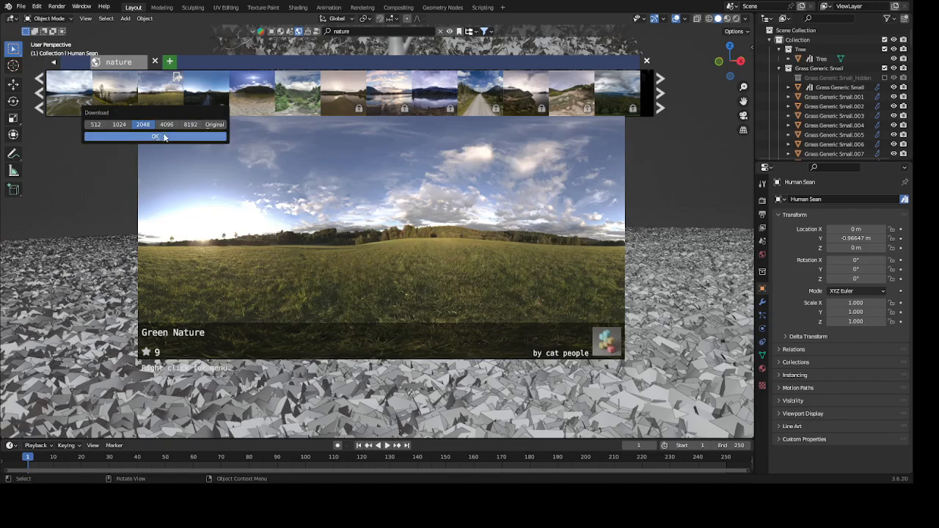
{"action": "left_click", "coordinate": [155, 136]}
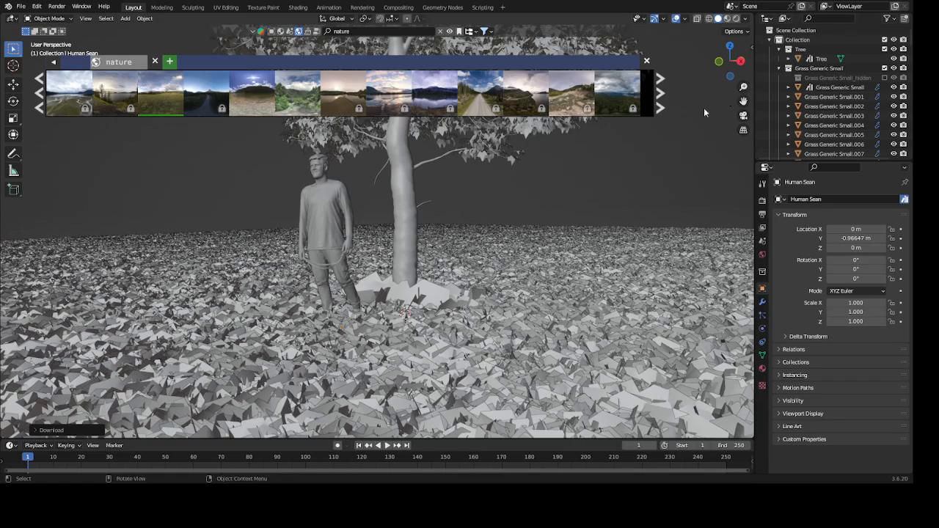
Step: Enable the view locks To 3D Cursor and Camera to View for the viewport
{"action": "left_click", "coordinate": [743, 116]}
{"action": "middle_click_drag", "start_coordinate": [443, 228], "coordinate": [470, 240]}
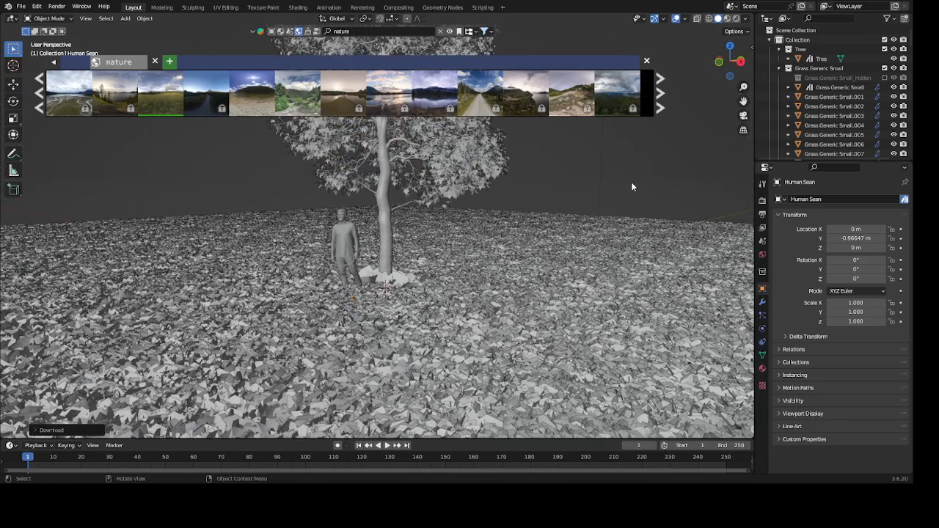
{"action": "key", "text": "n"}
{"action": "left_click", "coordinate": [749, 88]}
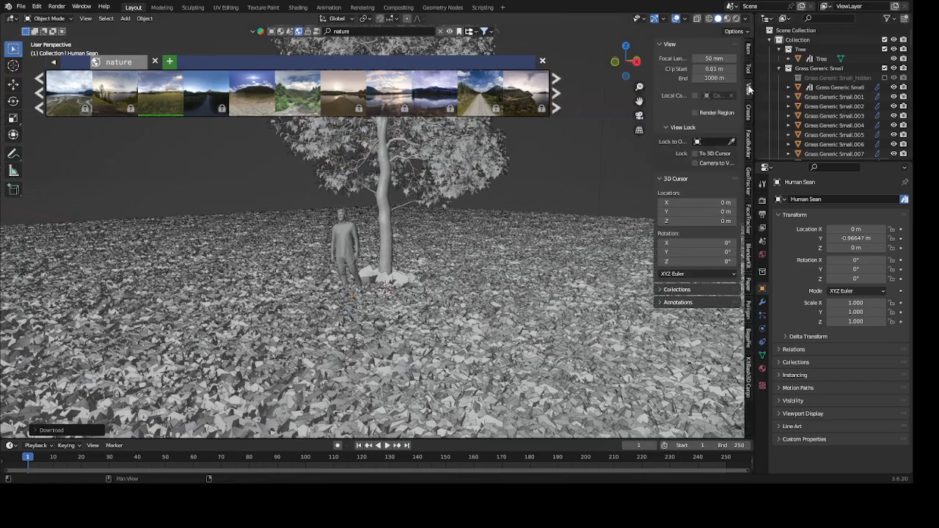
{"action": "left_click", "coordinate": [695, 154]}
{"action": "left_click", "coordinate": [695, 163]}
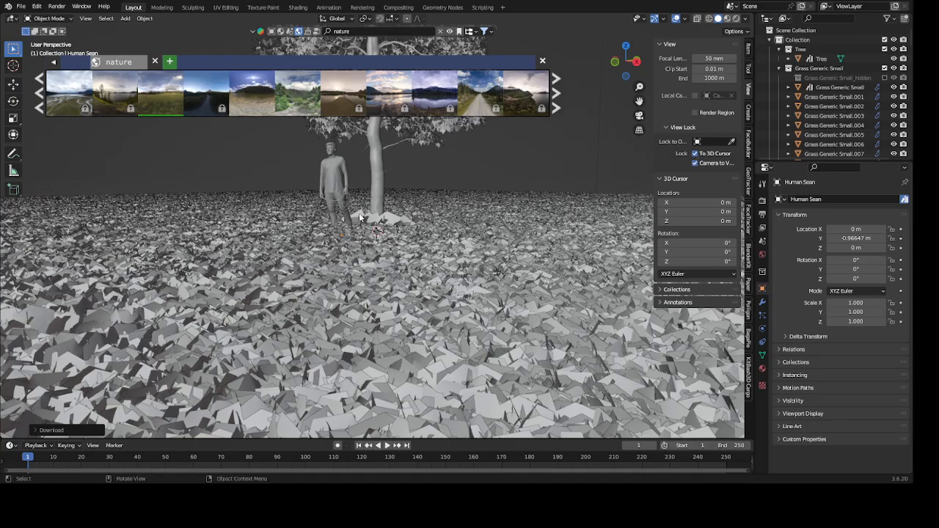
Step: Hide the asset library bar and frame the tree and human figure together in the camera view
{"action": "left_click", "coordinate": [639, 116]}
{"action": "middle_click_drag", "start_coordinate": [370, 234], "coordinate": [413, 253]}
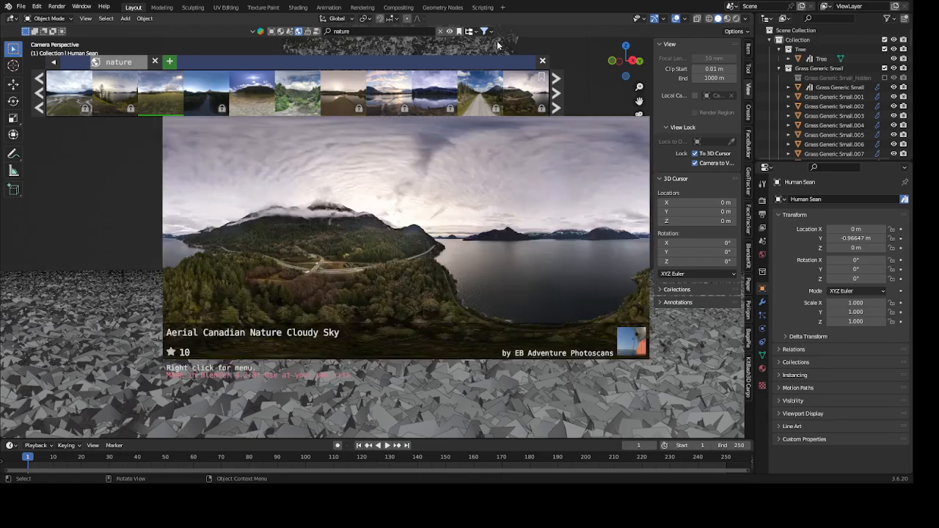
{"action": "left_click", "coordinate": [452, 32]}
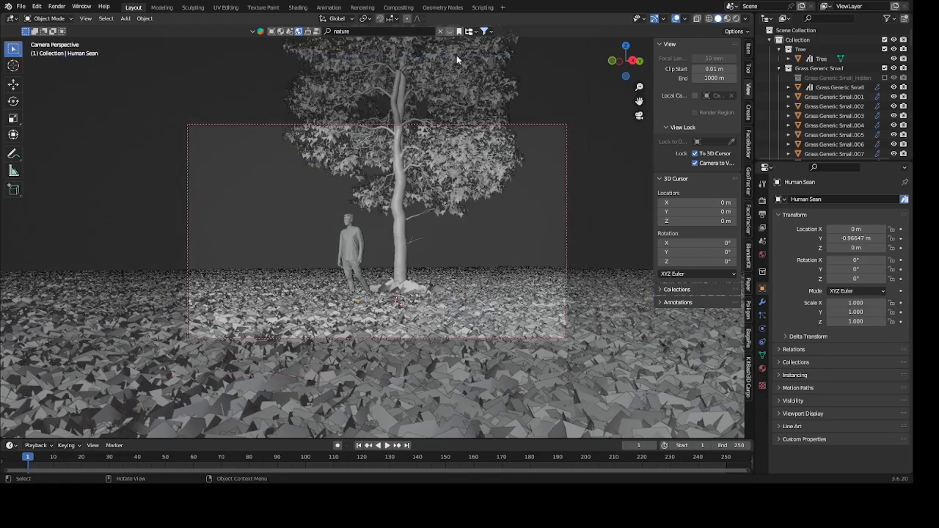
{"action": "scroll", "coordinate": [422, 235], "scroll_direction": "down", "scroll_amount": 2}
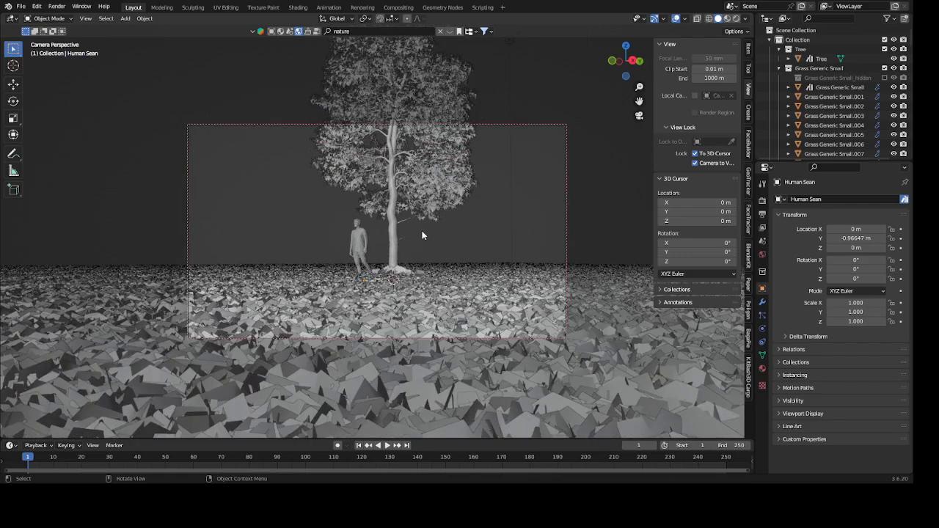
{"action": "middle_click_drag", "start_coordinate": [422, 233], "coordinate": [415, 236], "text": "shift"}
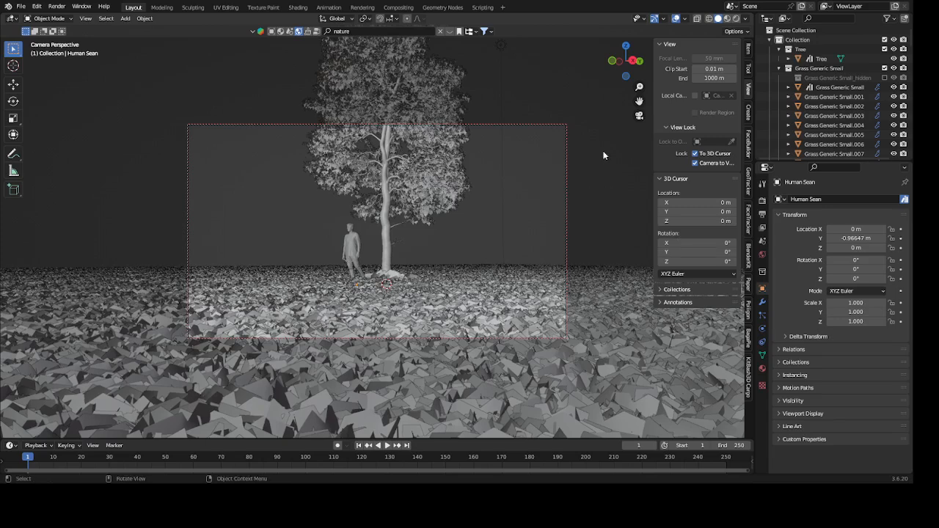
Step: Set the end frame of the animation range to 5
{"action": "left_click", "coordinate": [738, 443]}
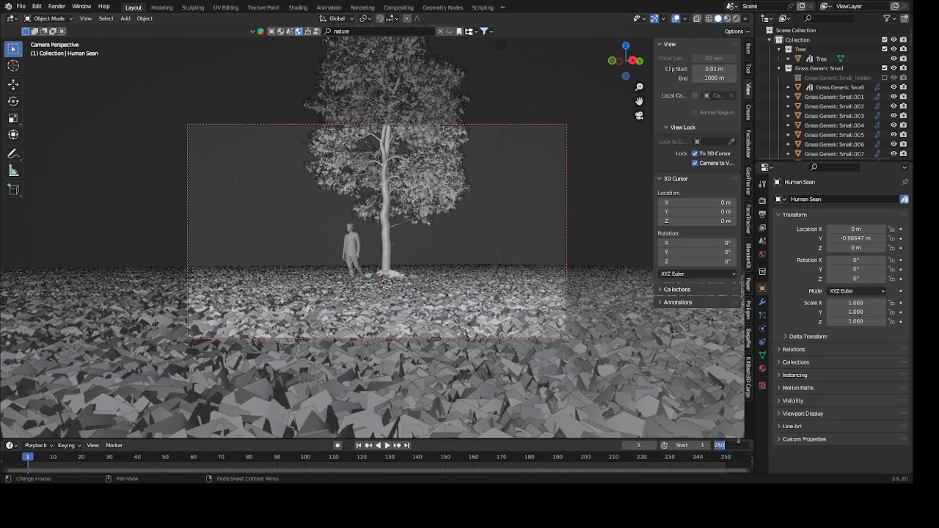
{"action": "type", "text": "5"}
{"action": "key", "text": "Return"}
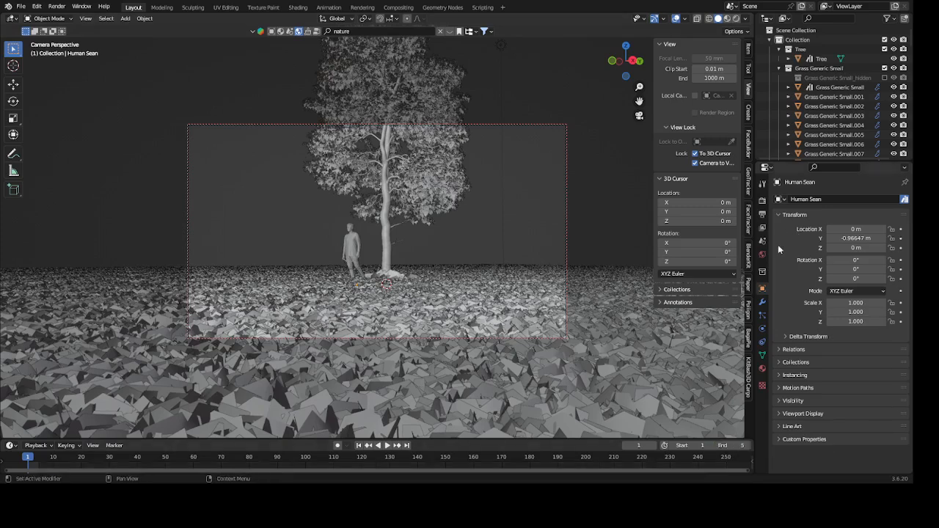
Step: Set the scene's render engine to Cycles
{"action": "left_click", "coordinate": [762, 201]}
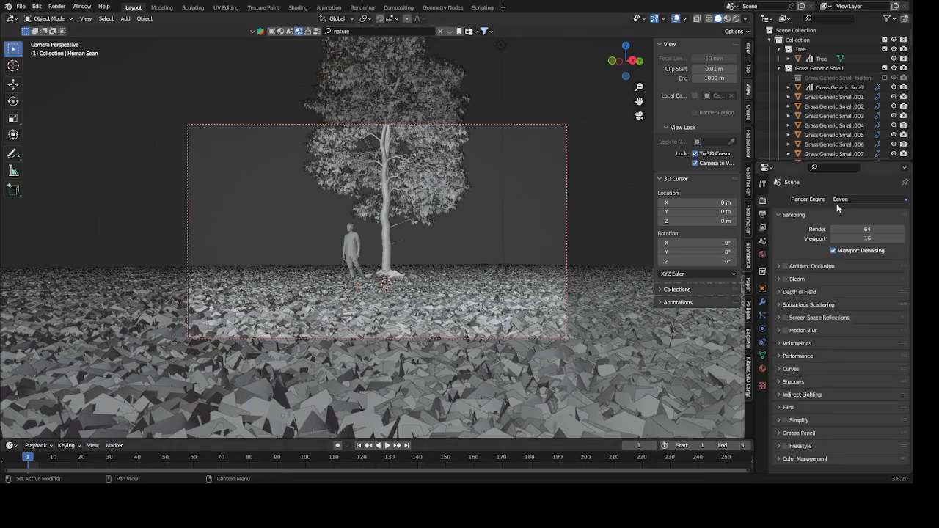
{"action": "left_click", "coordinate": [851, 199]}
{"action": "left_click", "coordinate": [849, 231]}
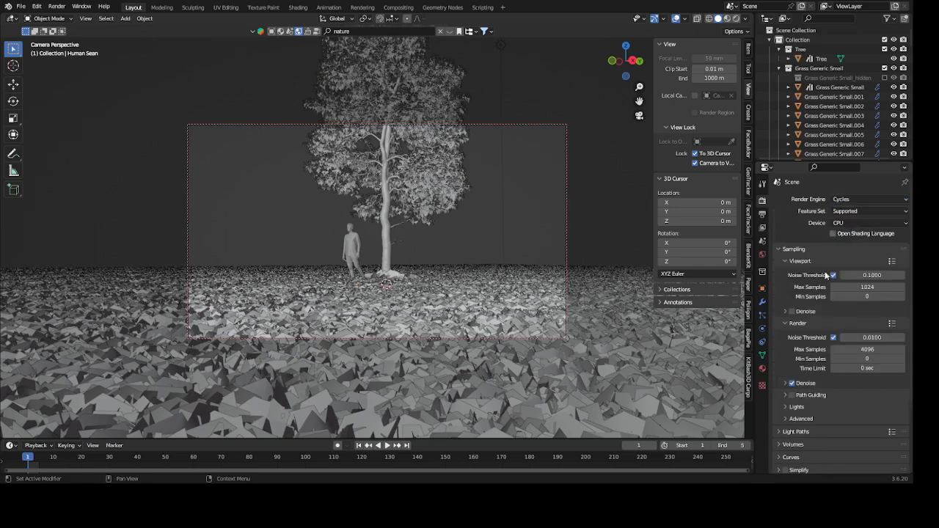
Step: Set Max Samples to 5 for both the viewport and the final render, and bring up the output properties
{"action": "double_click", "coordinate": [865, 287]}
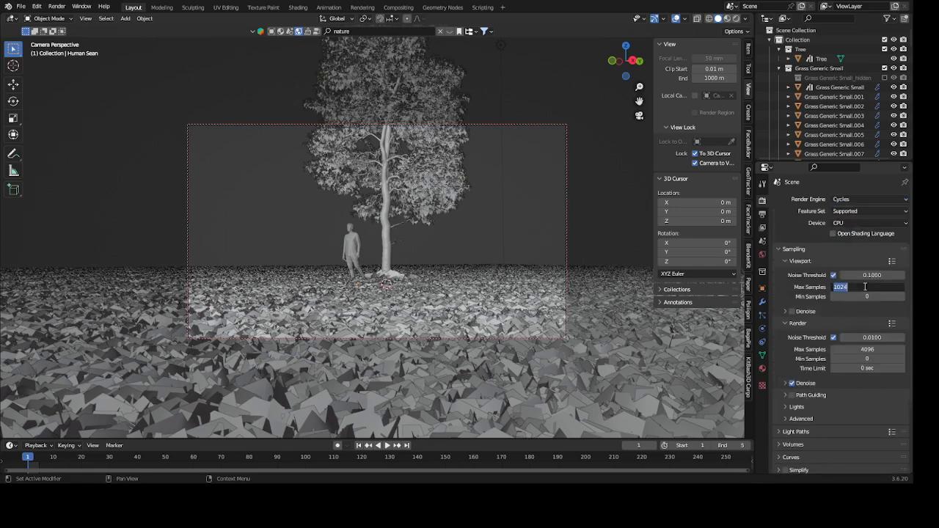
{"action": "type", "text": "5"}
{"action": "key", "text": "Return"}
{"action": "double_click", "coordinate": [871, 349]}
{"action": "type", "text": "5"}
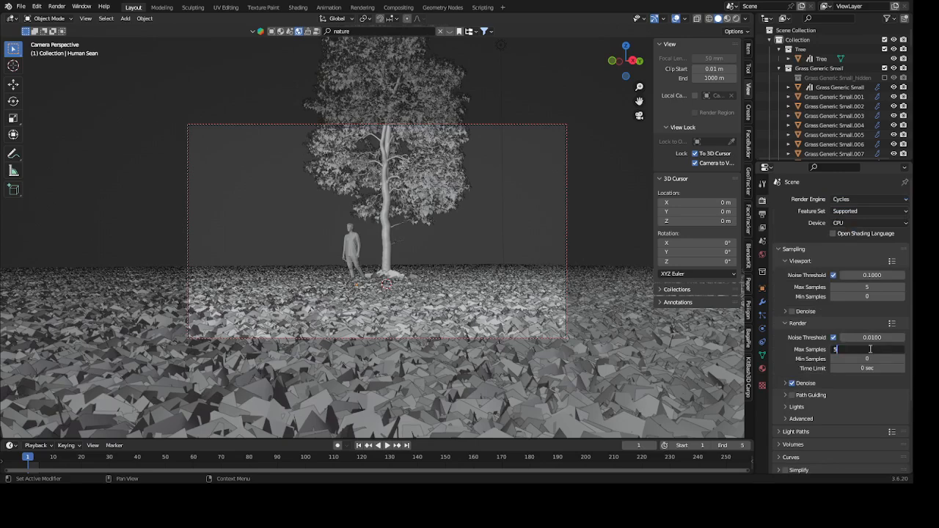
{"action": "key", "text": "Return"}
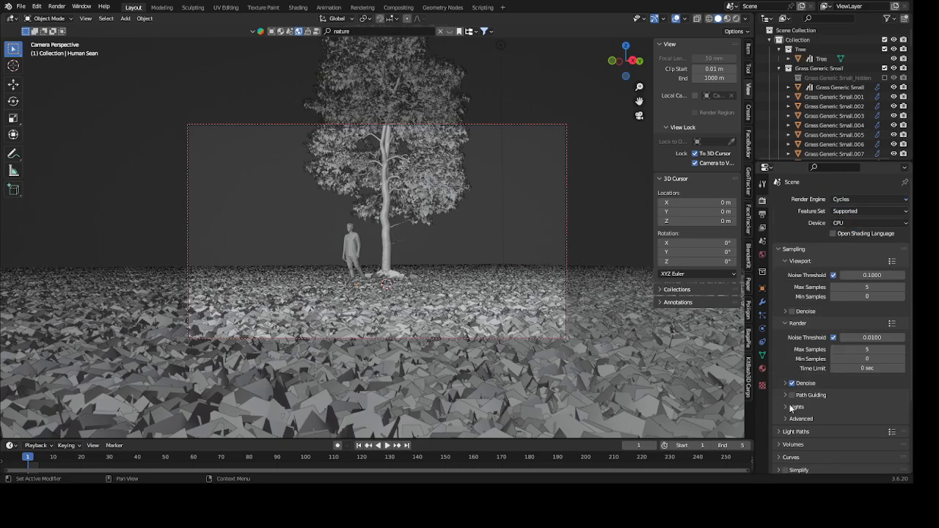
{"action": "left_click", "coordinate": [763, 213]}
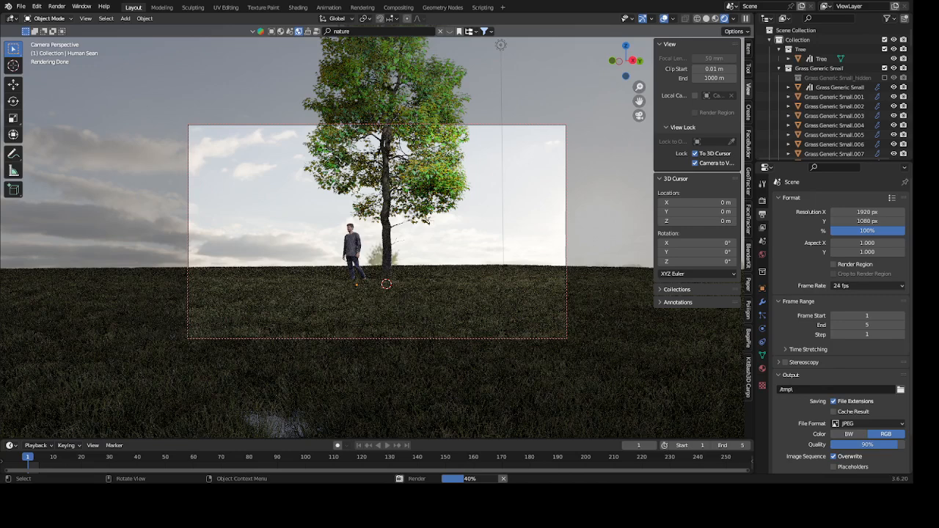
Step: In OBS, show the Display Capture source and set the Window Capture source to the [blender.exe]: Blender Render window
{"action": "left_click", "coordinate": [350, 408]}
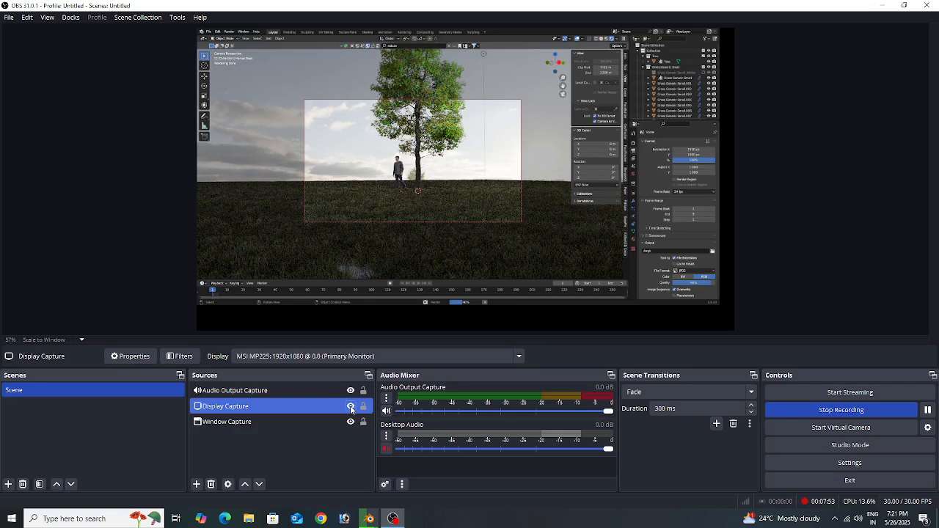
{"action": "left_click", "coordinate": [326, 424], "text": "ctrl"}
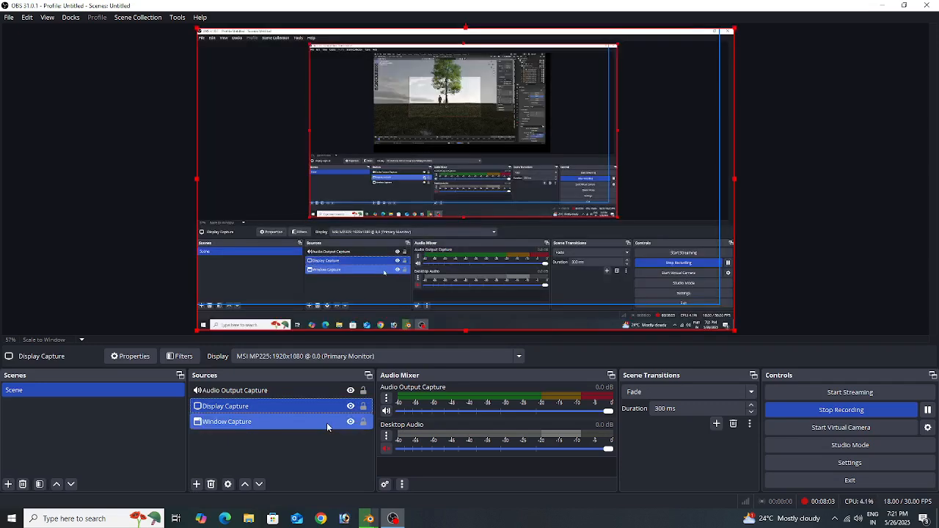
{"action": "left_click", "coordinate": [327, 422]}
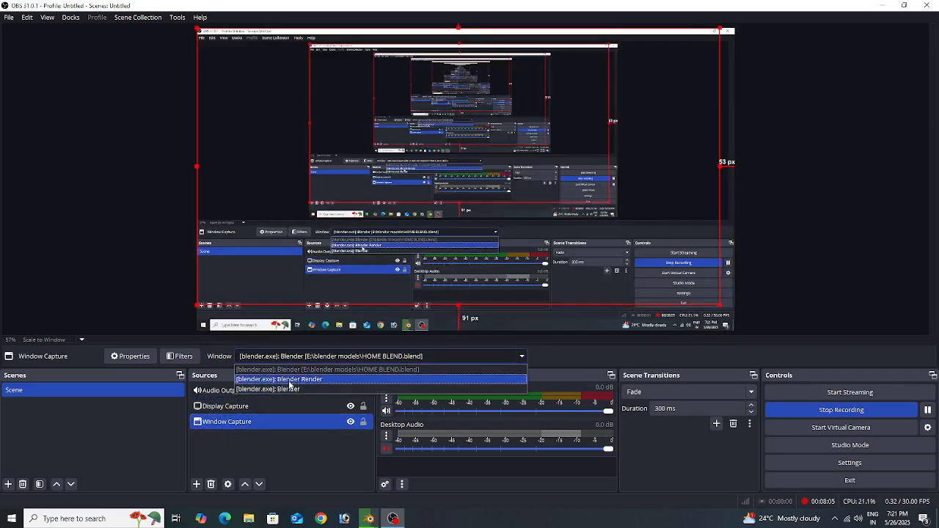
{"action": "left_click", "coordinate": [289, 390], "text": "ctrl"}
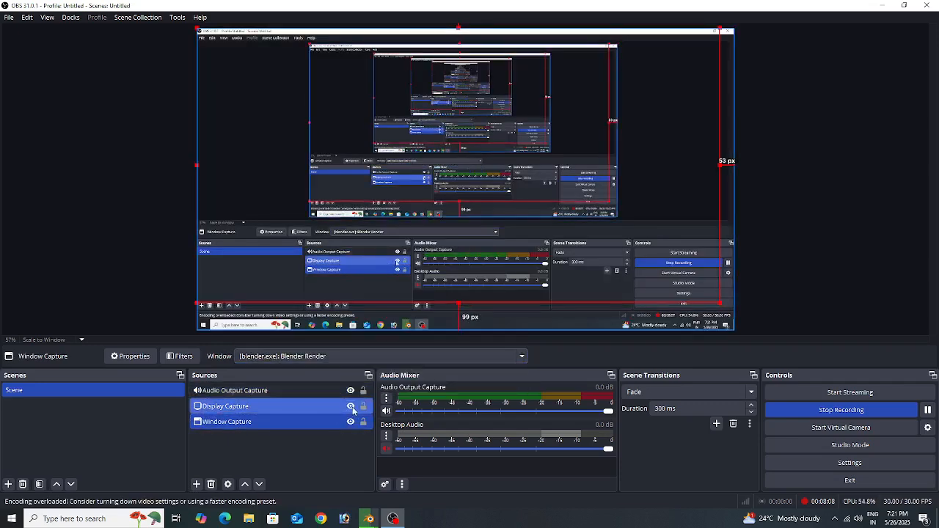